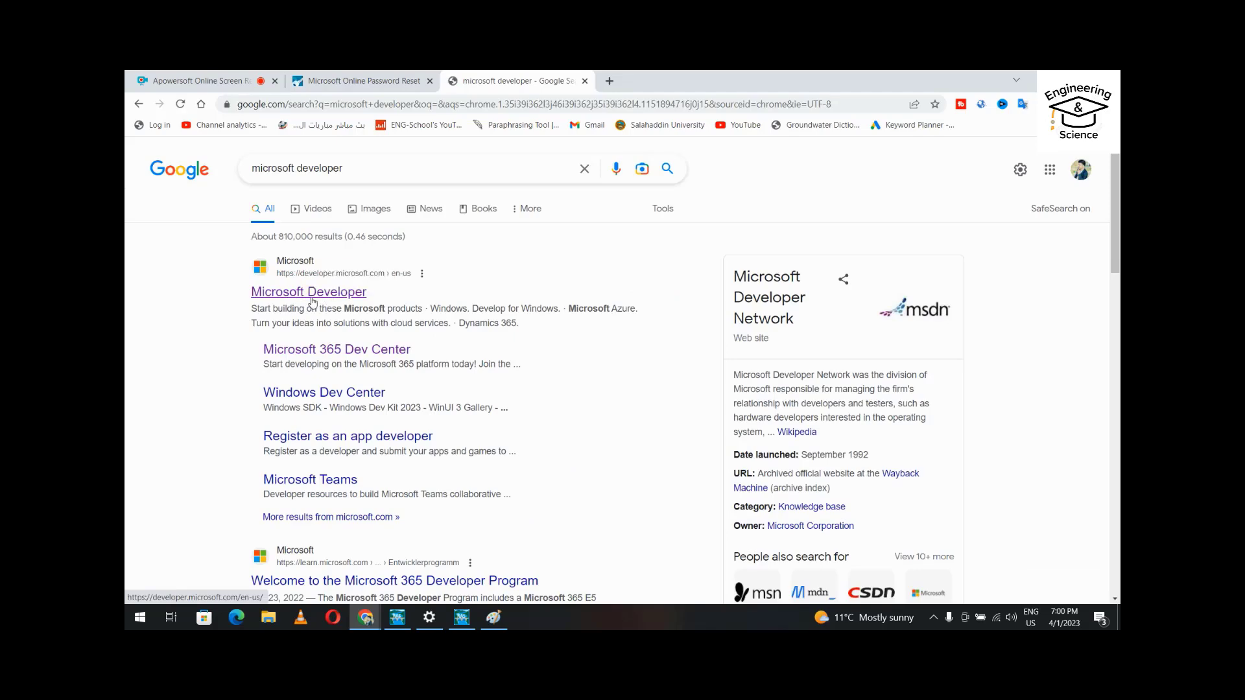
Open the Microsoft Developer site from the Google results and go to its Microsoft 365 page.
{"action": "left_click", "coordinate": [311, 297]}
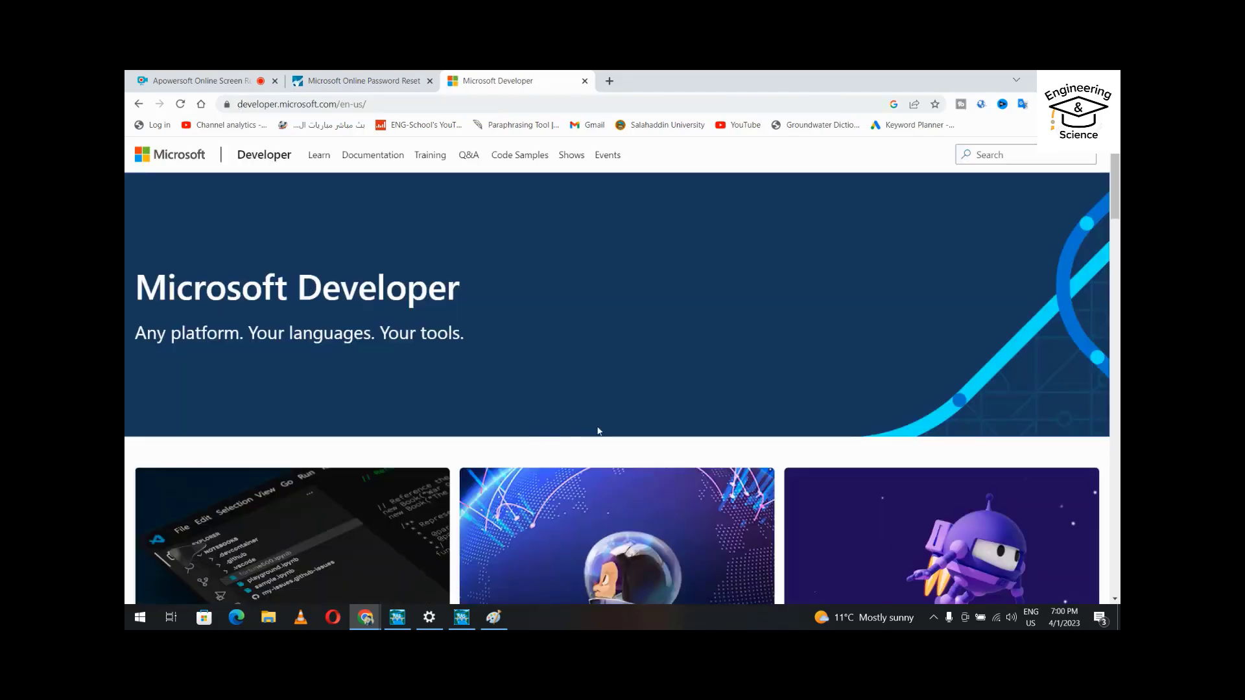
{"action": "scroll", "coordinate": [533, 422], "scroll_direction": "down", "scroll_amount": 15}
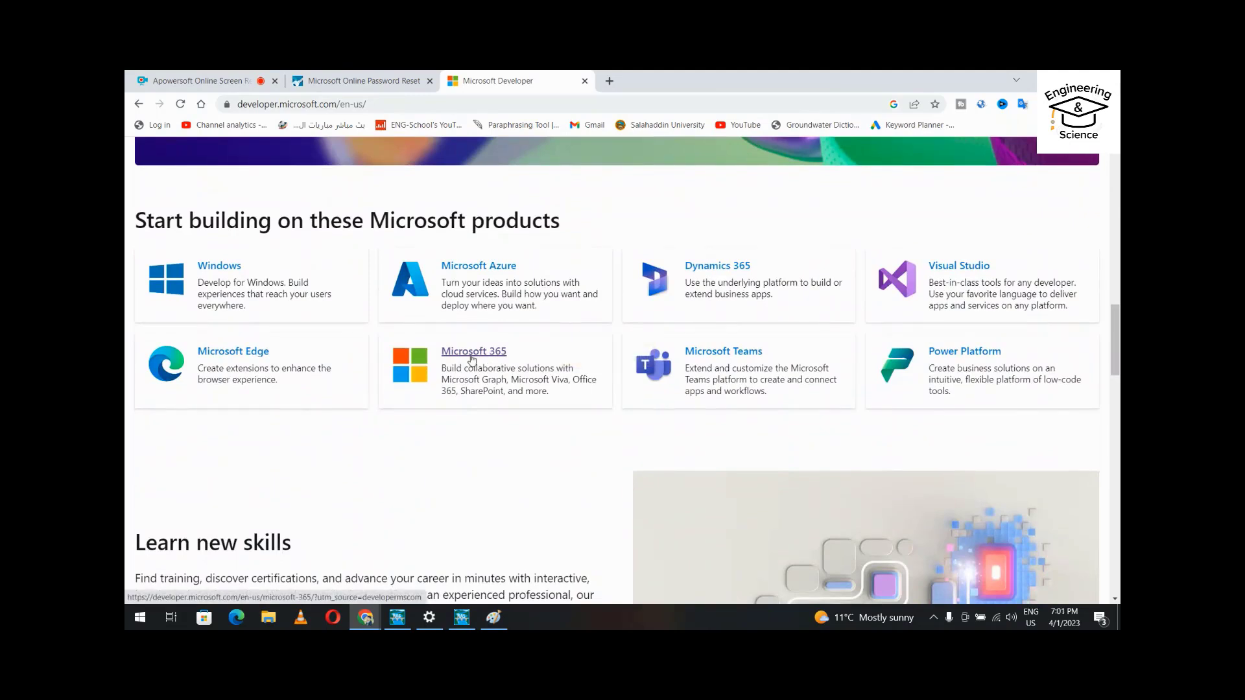
{"action": "left_click", "coordinate": [472, 353]}
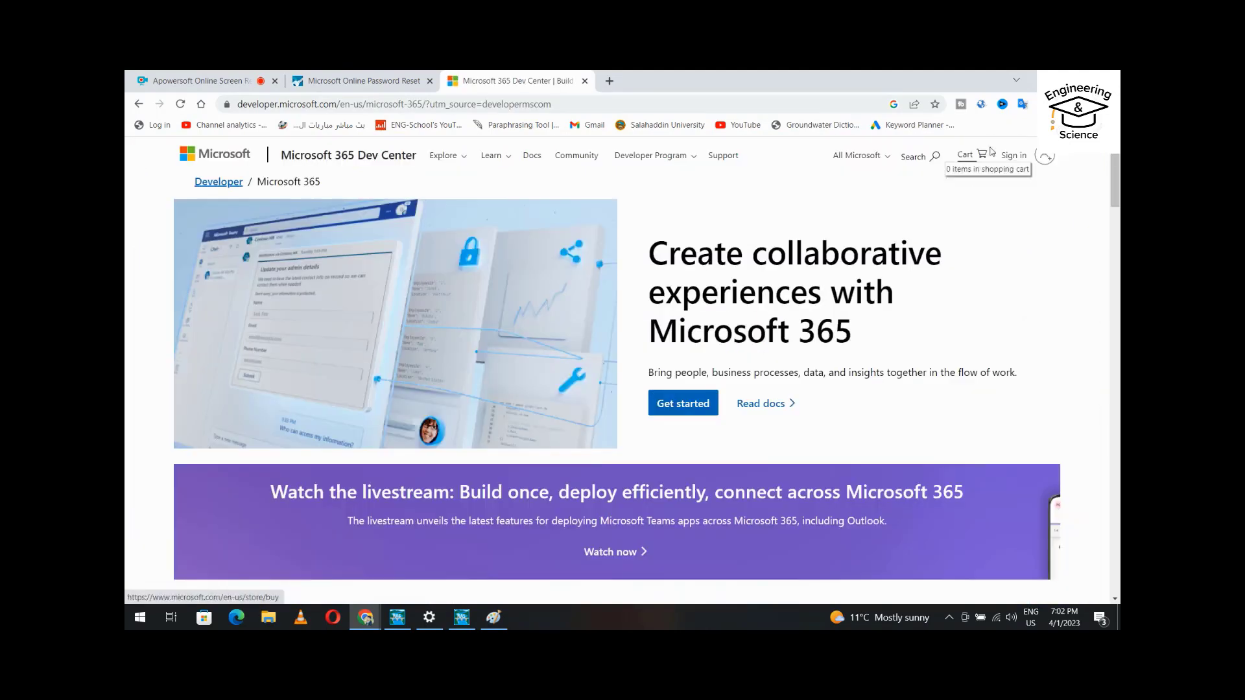
Start creating a new Microsoft account with a new Outlook email address.
{"action": "left_click", "coordinate": [1043, 157]}
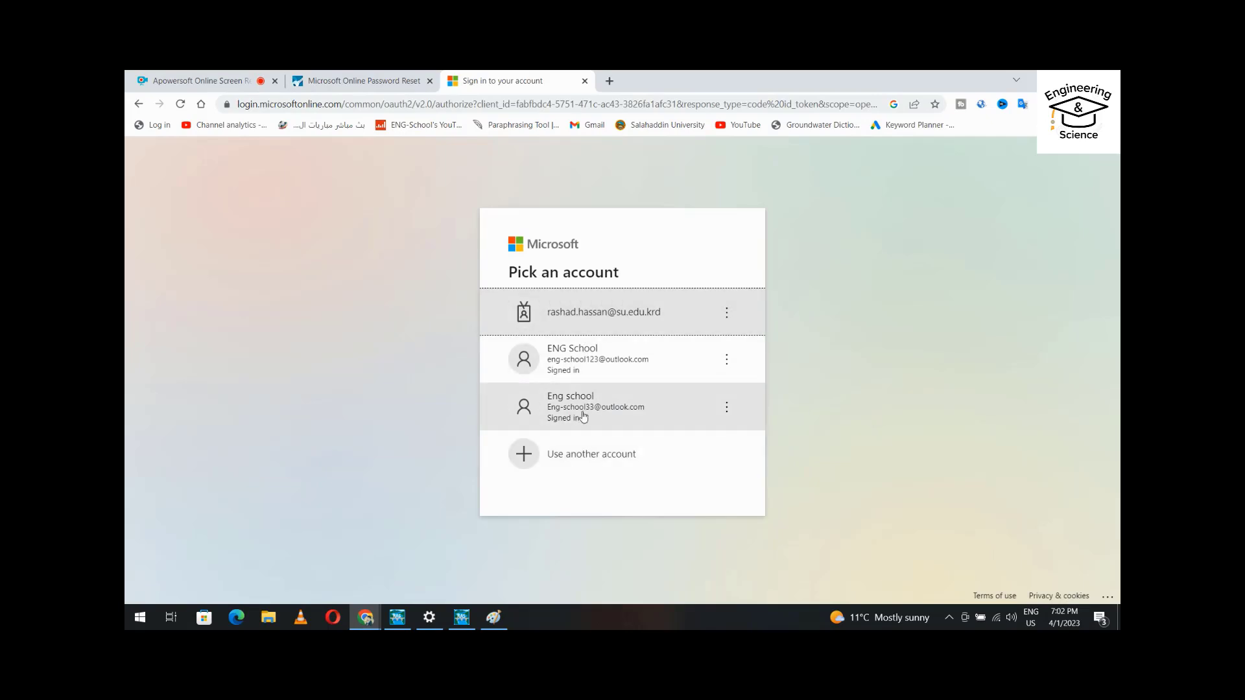
{"action": "double_click", "coordinate": [584, 455]}
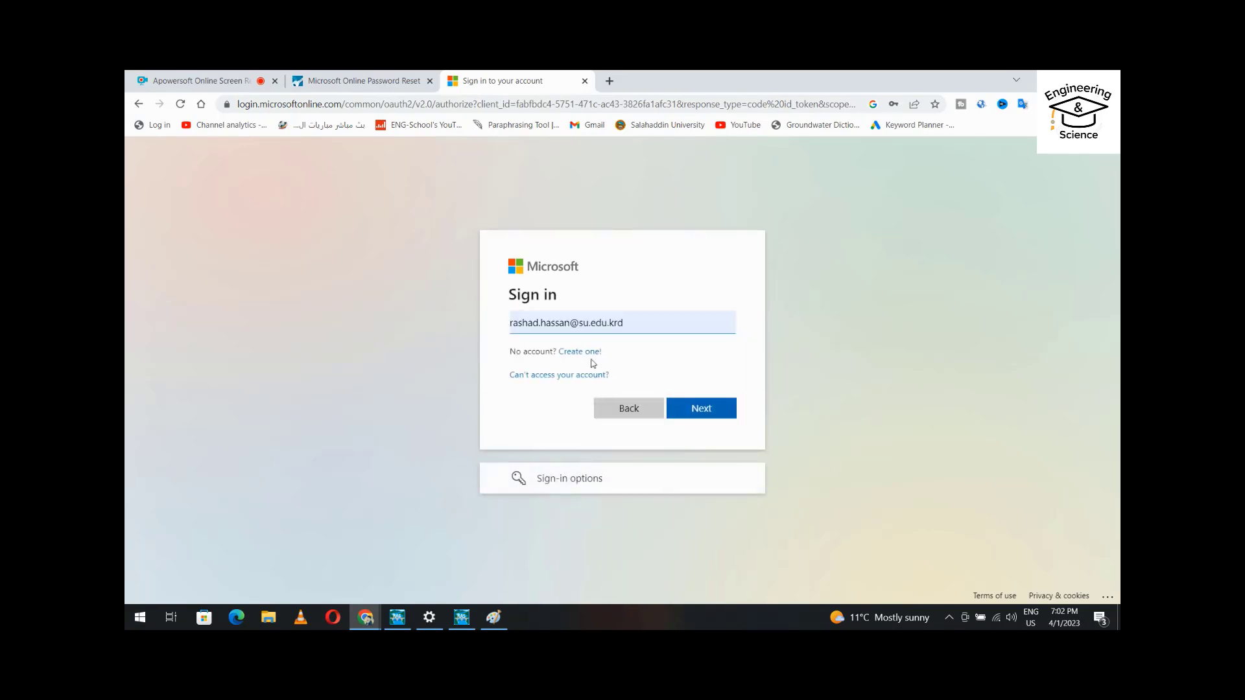
{"action": "left_click", "coordinate": [590, 354]}
{"action": "left_click", "coordinate": [580, 437]}
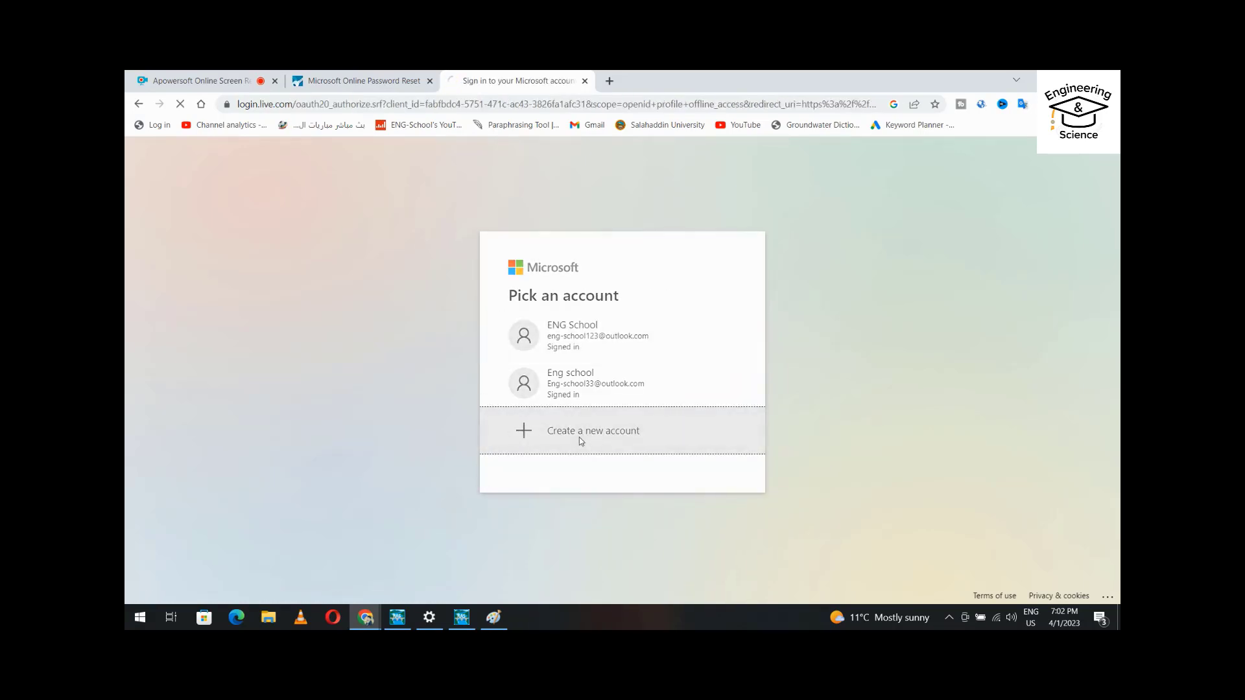
{"action": "left_click", "coordinate": [573, 398]}
{"action": "left_click", "coordinate": [703, 430]}
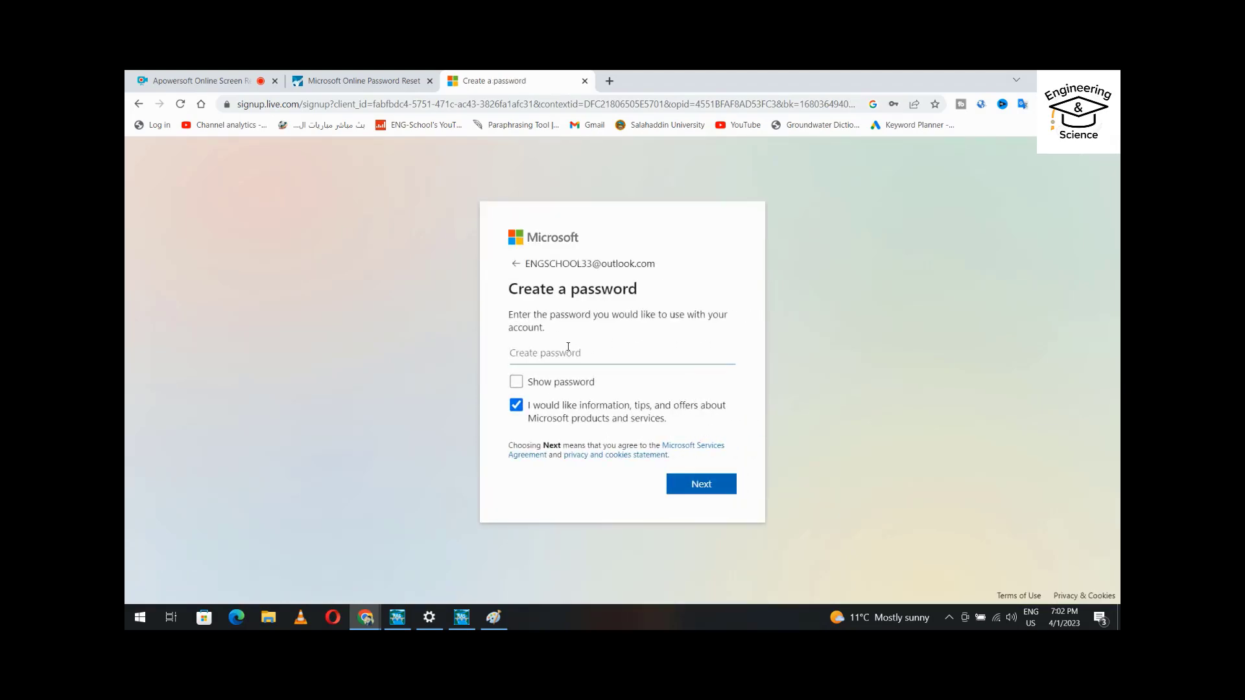
Set the account password, then enter the first and last name.
{"action": "key", "text": "ctrl+v"}
{"action": "left_click", "coordinate": [709, 485]}
{"action": "left_click", "coordinate": [540, 381]}
{"action": "type", "text": "E"}
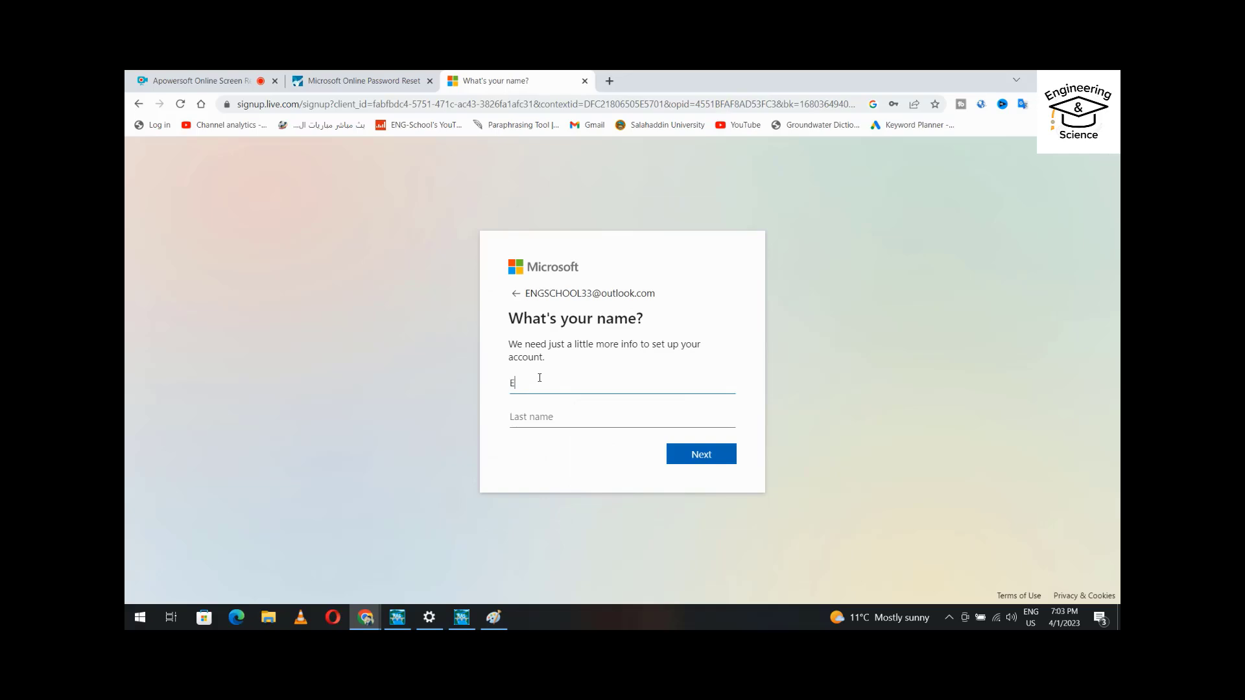
{"action": "type", "text": "NG"}
{"action": "key", "text": "Tab"}
{"action": "type", "text": "SCHOOL"}
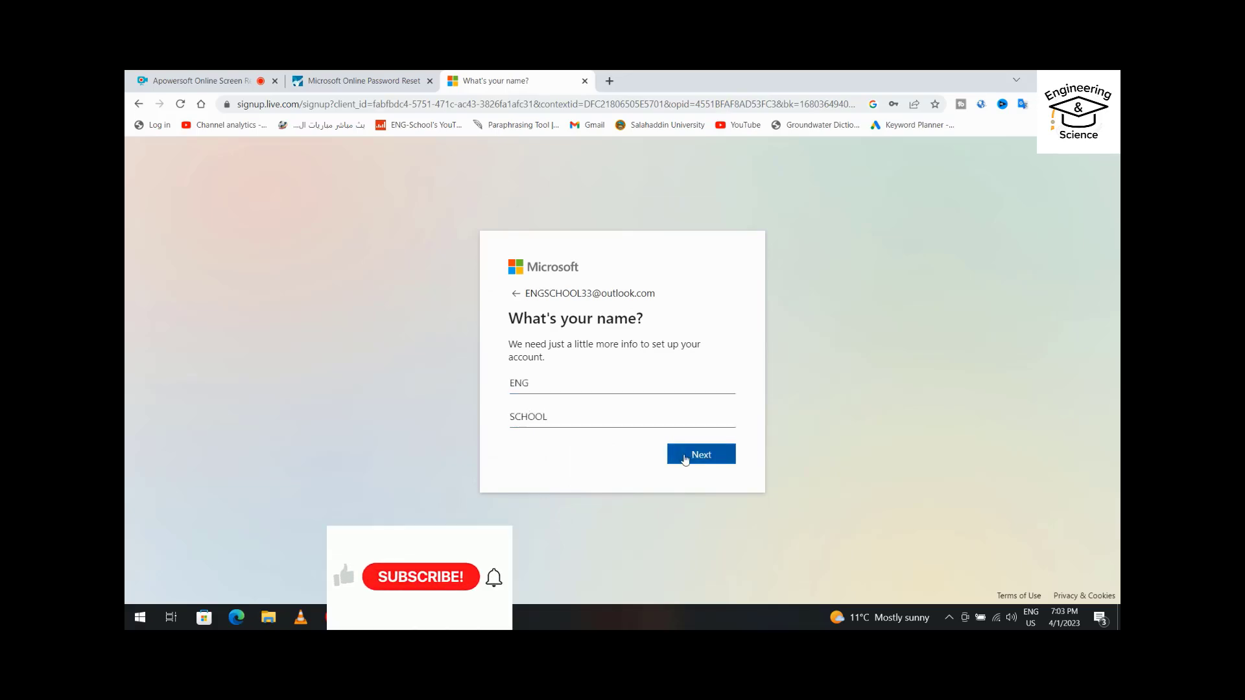
{"action": "left_click", "coordinate": [684, 457]}
Enter the birthdate January 10, 1999 and submit it.
{"action": "left_click", "coordinate": [561, 416]}
{"action": "left_click", "coordinate": [526, 433]}
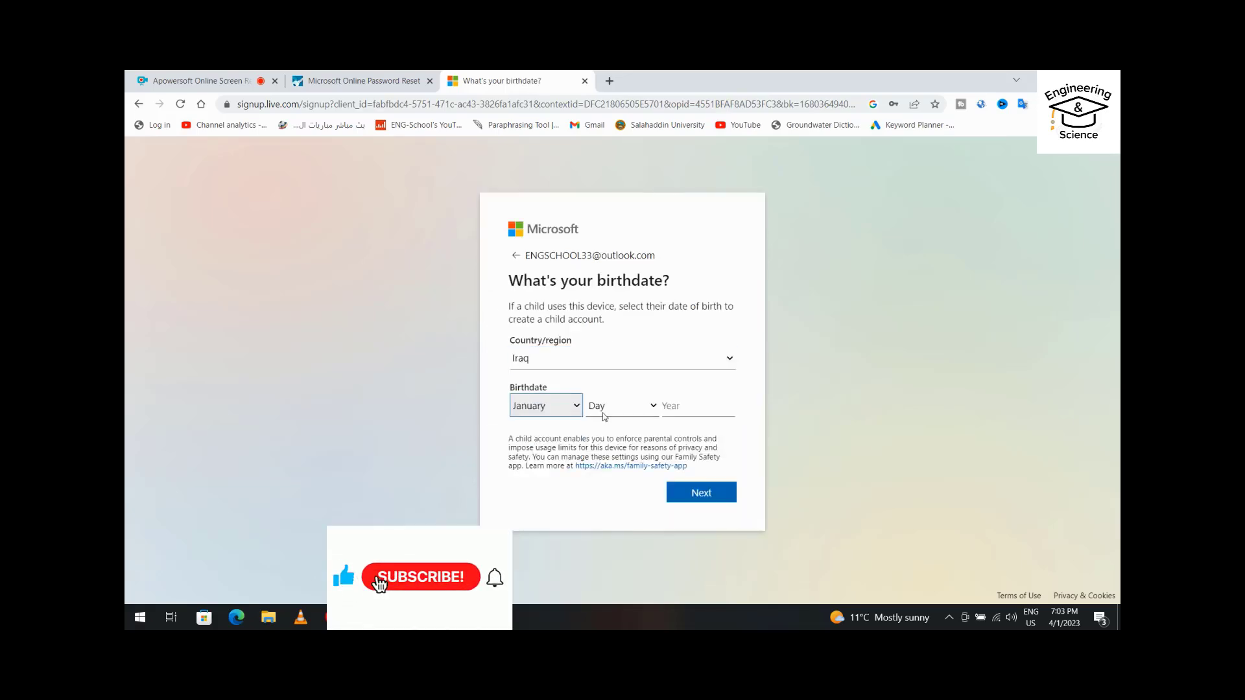
{"action": "left_click", "coordinate": [604, 407]}
{"action": "left_click", "coordinate": [603, 261]}
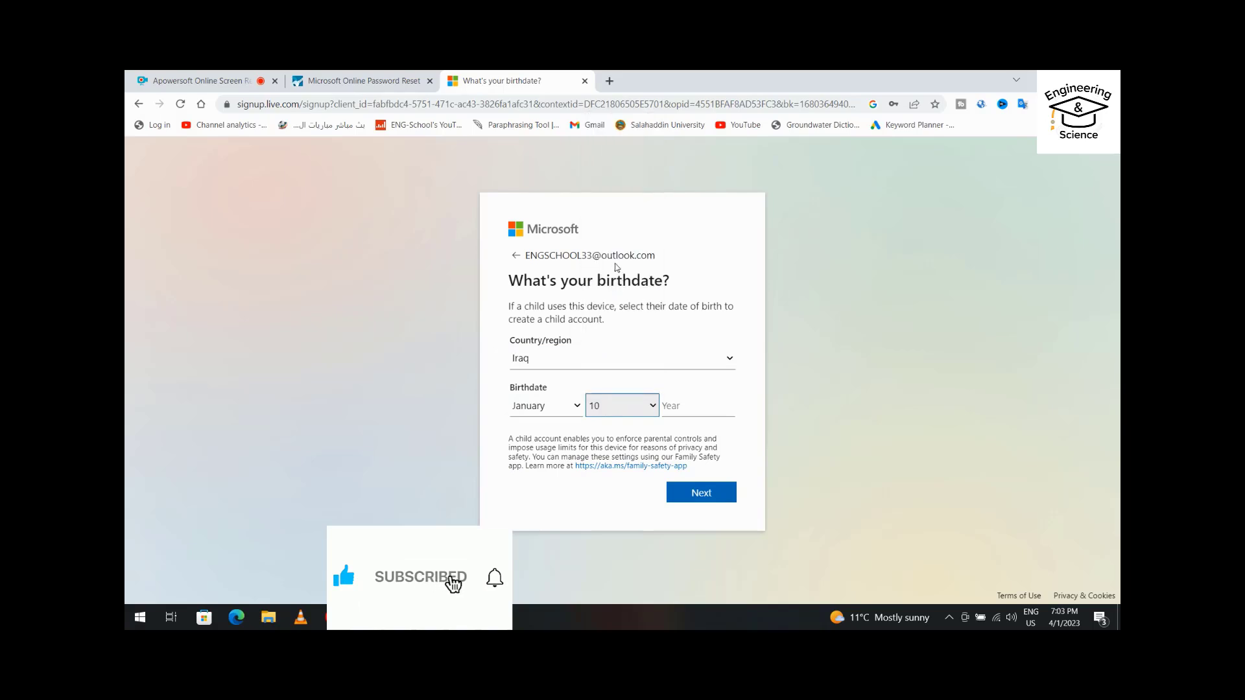
{"action": "left_click", "coordinate": [679, 407]}
{"action": "type", "text": "1999"}
{"action": "left_click", "coordinate": [705, 496]}
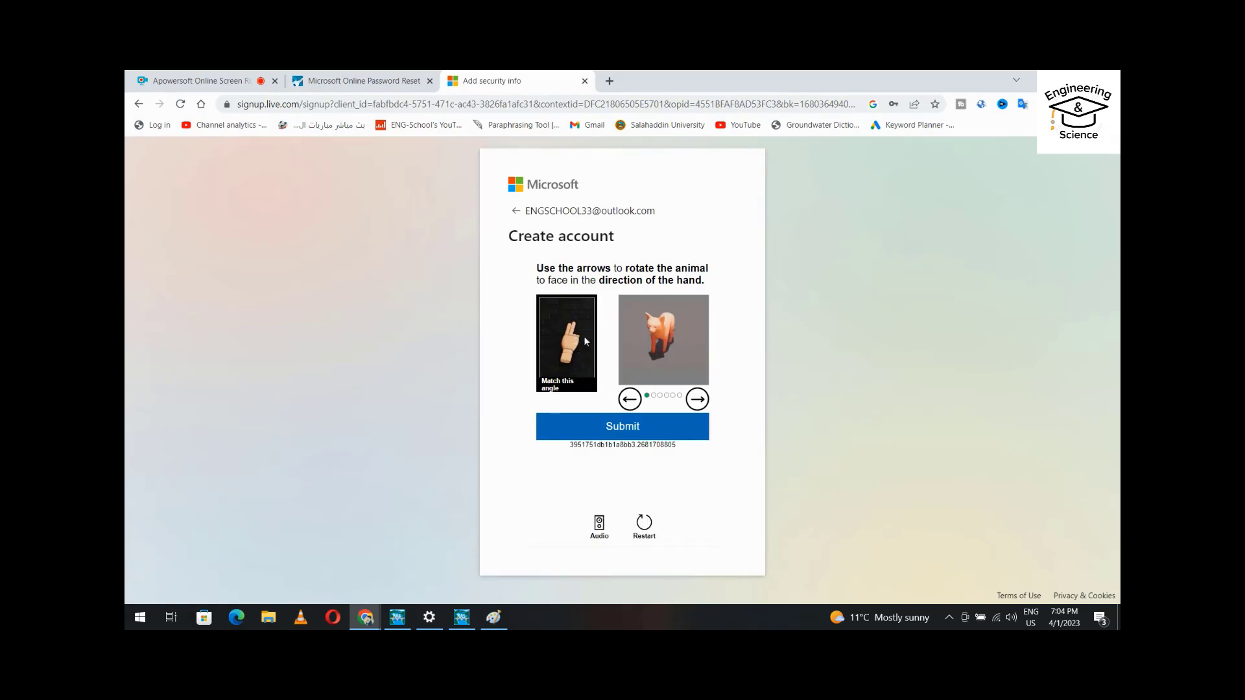
Rotate the animal to match the hand and submit each of the four verification puzzles.
{"action": "left_click", "coordinate": [635, 424]}
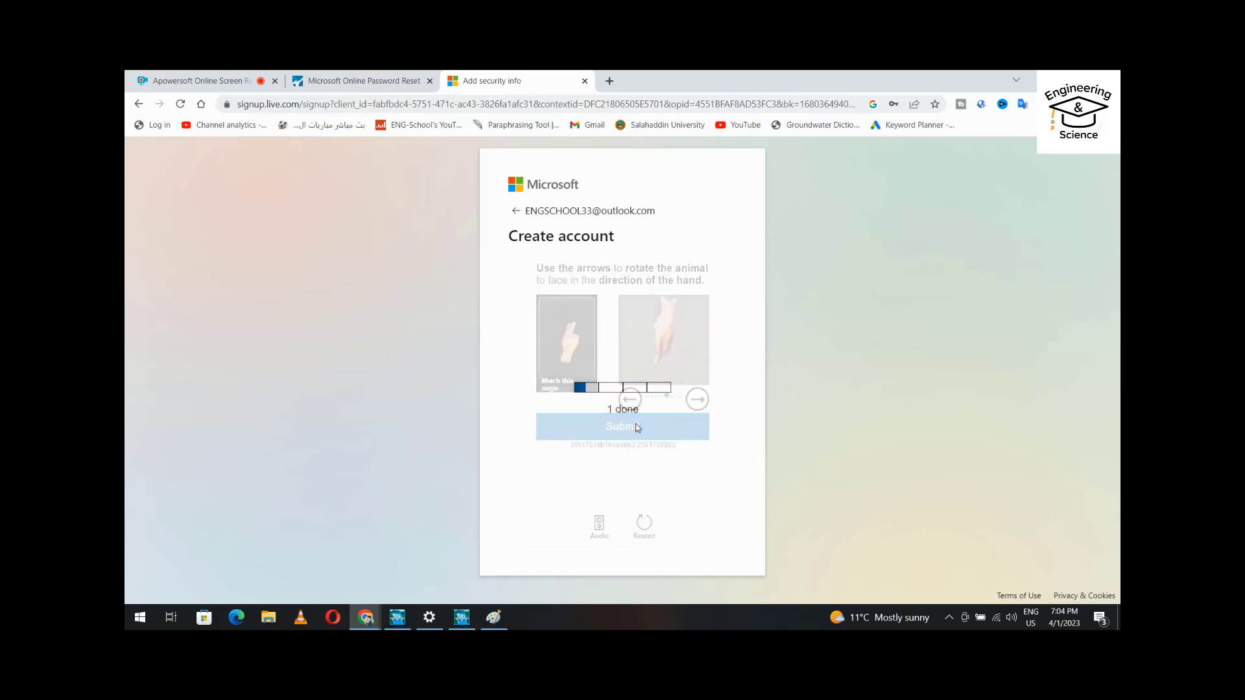
{"action": "left_click", "coordinate": [697, 400]}
{"action": "left_click", "coordinate": [695, 401]}
{"action": "left_click", "coordinate": [644, 429]}
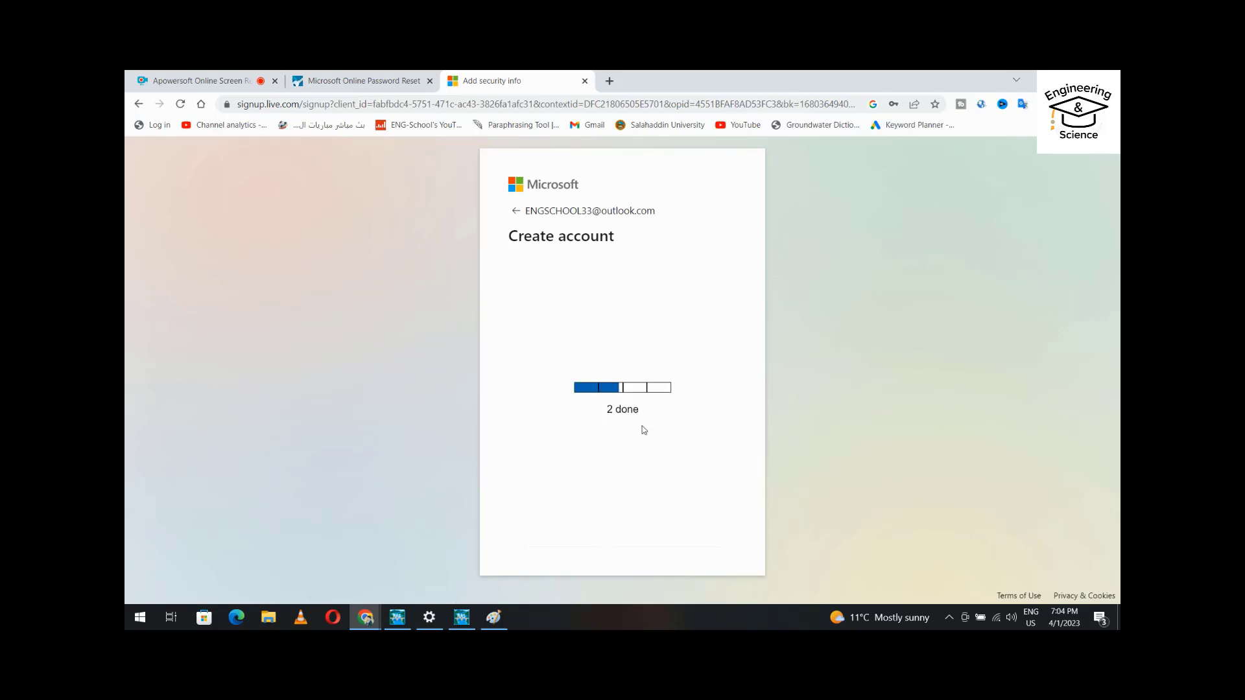
{"action": "left_click", "coordinate": [697, 399]}
{"action": "left_click", "coordinate": [697, 399]}
{"action": "left_click", "coordinate": [640, 425]}
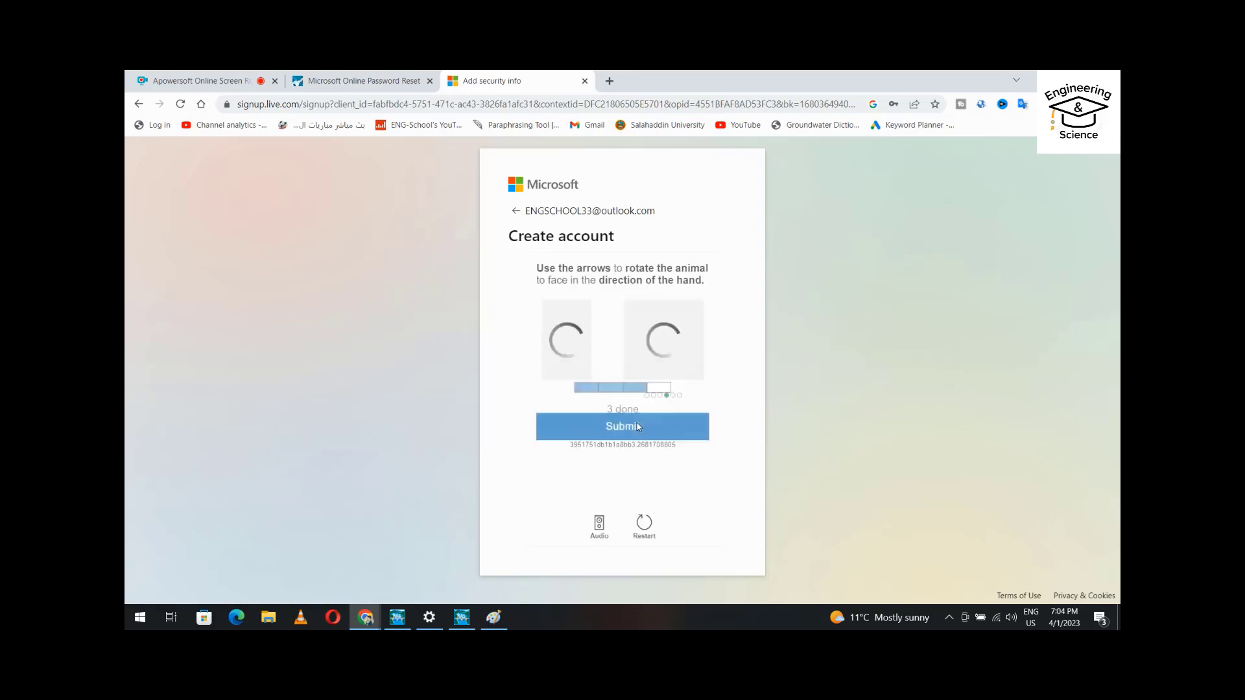
{"action": "left_click", "coordinate": [630, 399]}
{"action": "left_click", "coordinate": [629, 399]}
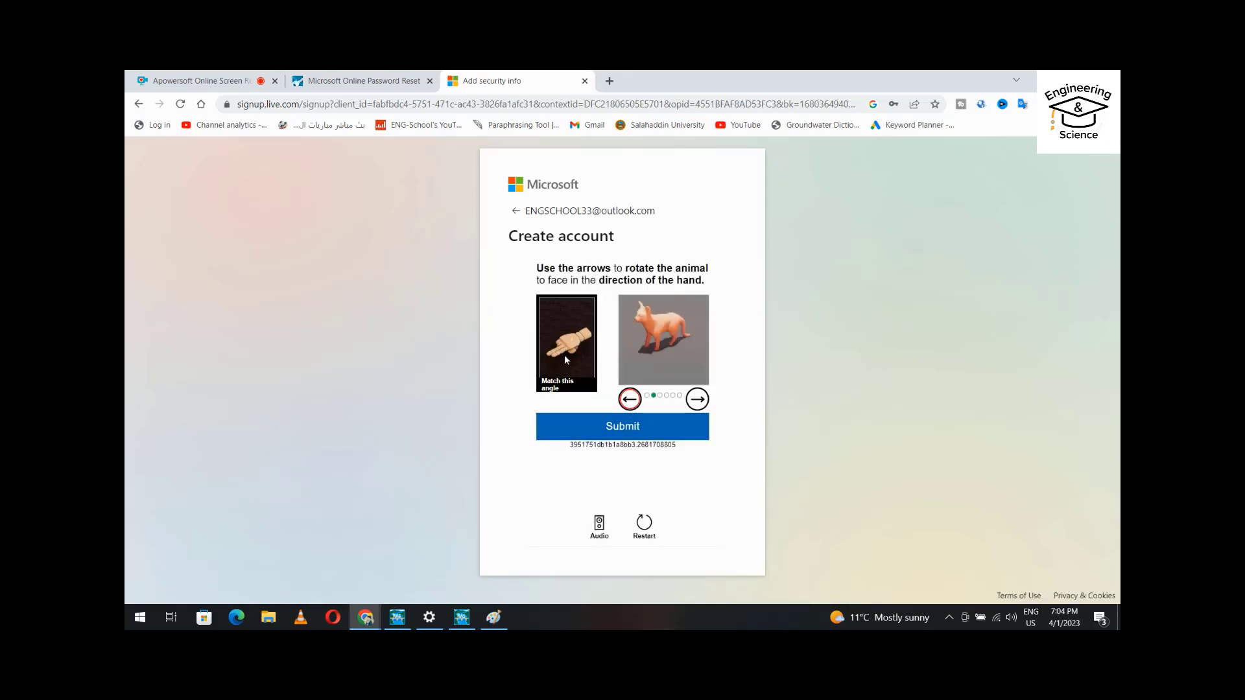
{"action": "left_click", "coordinate": [628, 427]}
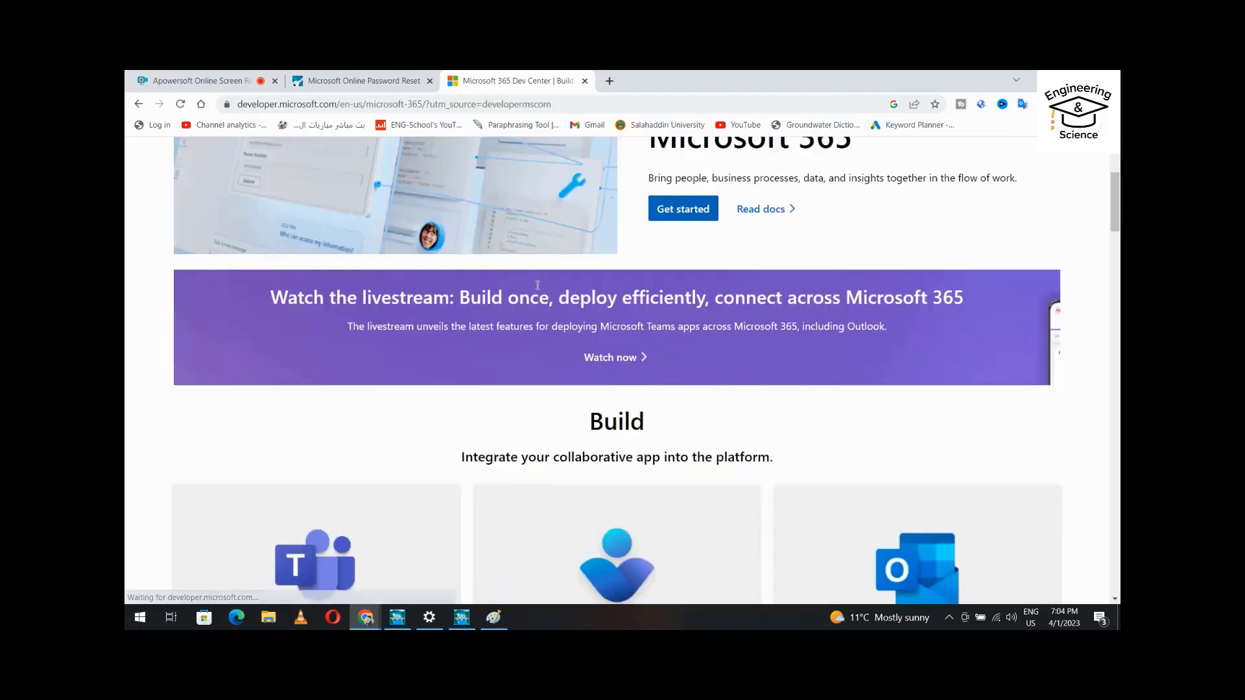
Start the Developer Program signup with country Iraq and company Eng_school, accepting the terms.
{"action": "scroll", "coordinate": [536, 286], "scroll_direction": "down", "scroll_amount": 10}
{"action": "scroll", "coordinate": [539, 292], "scroll_direction": "down", "scroll_amount": 15}
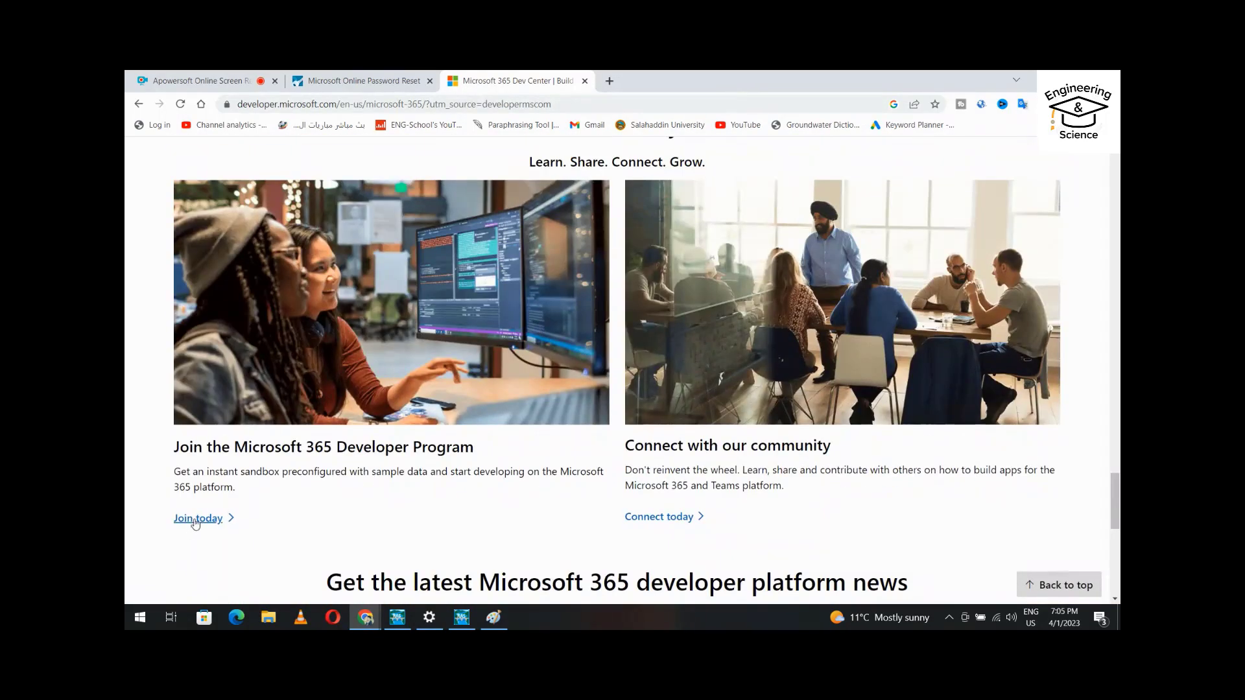
{"action": "left_click", "coordinate": [197, 521]}
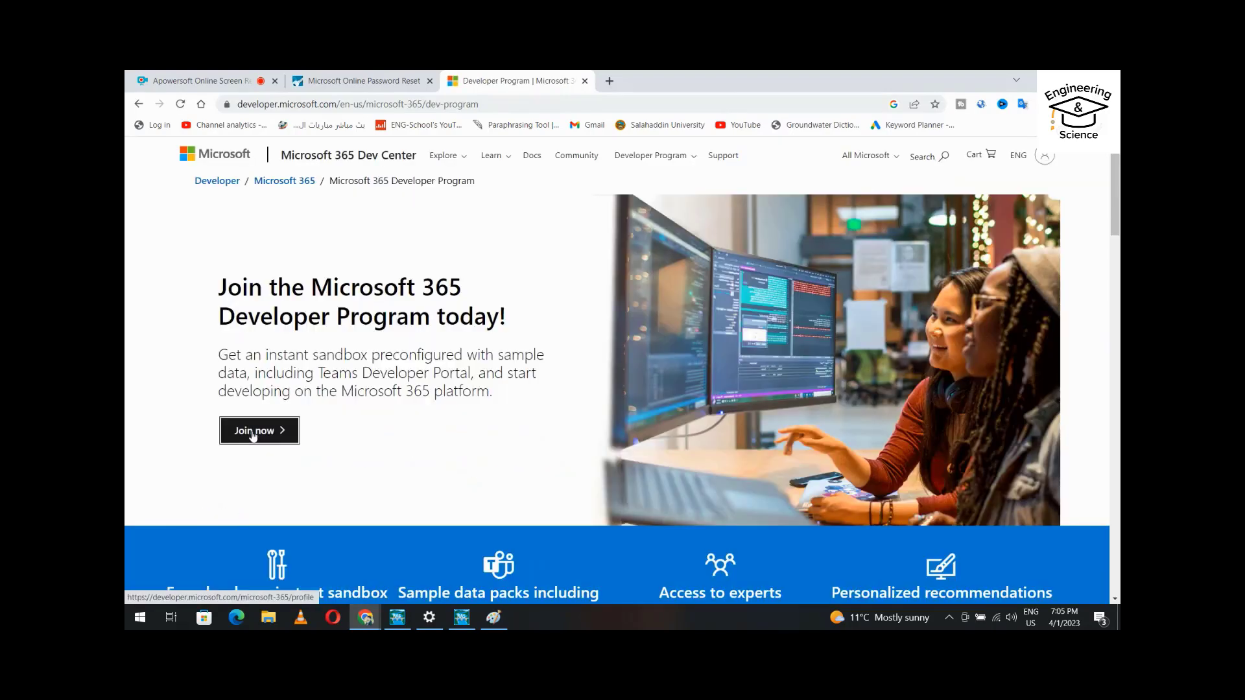
{"action": "left_click", "coordinate": [255, 431]}
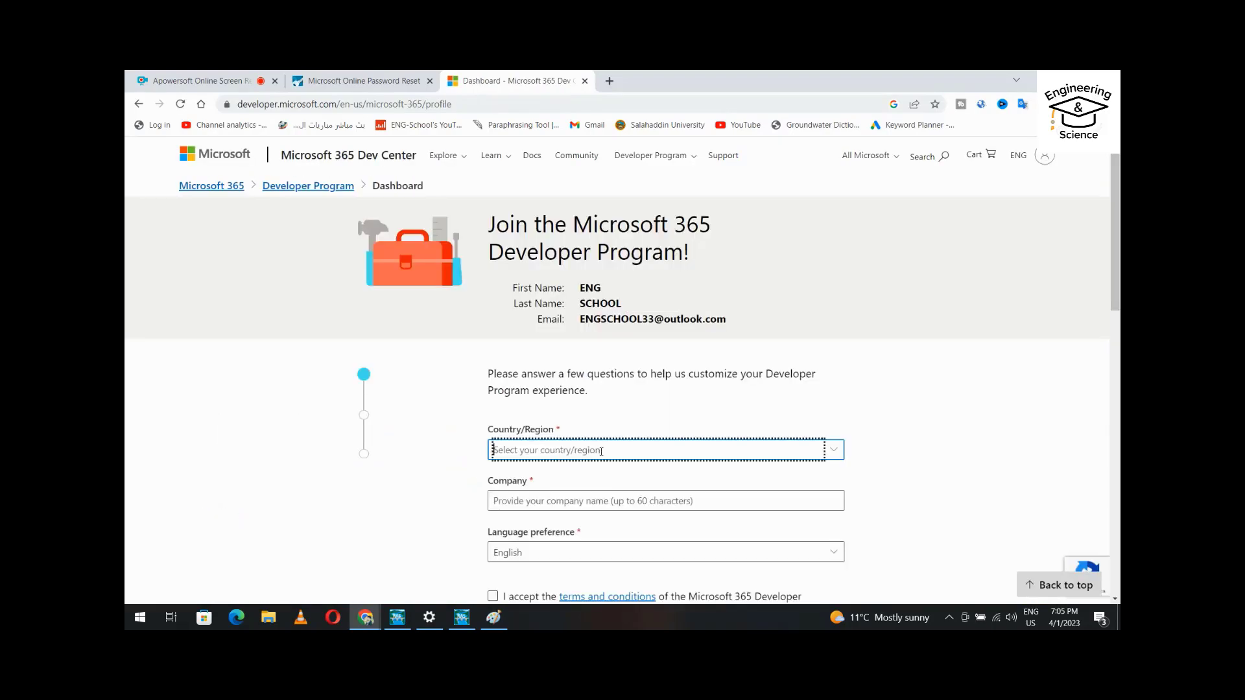
{"action": "type", "text": "Iraq"}
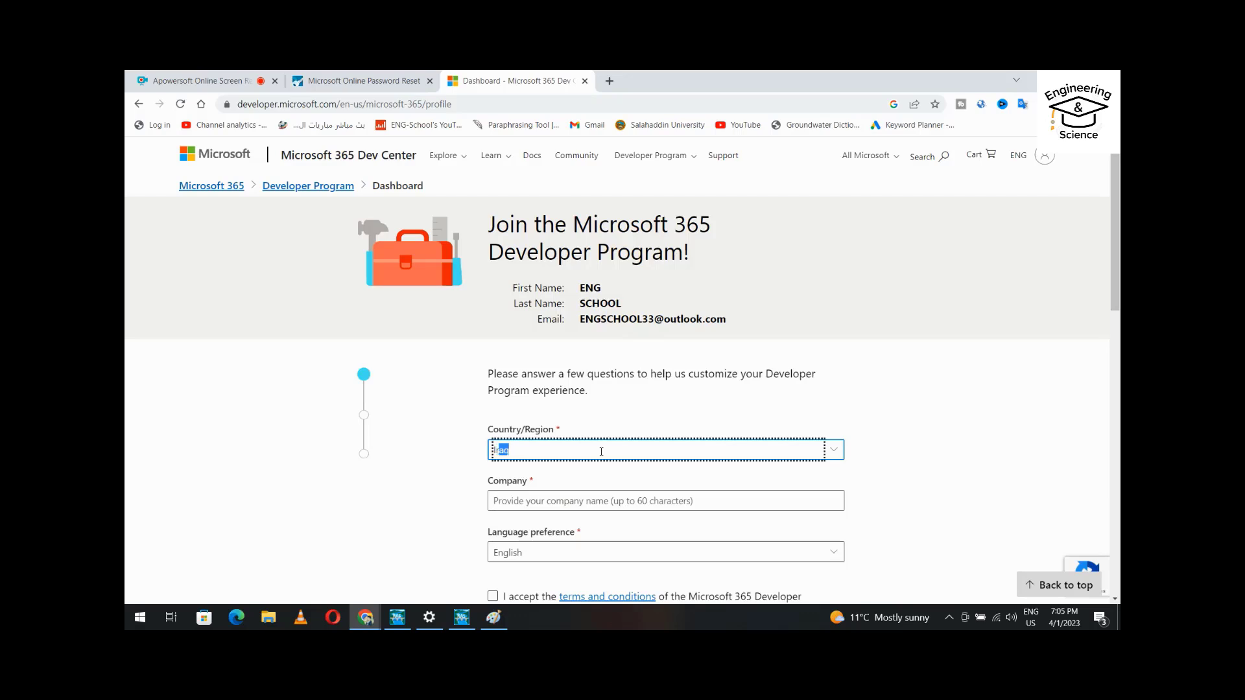
{"action": "left_click", "coordinate": [600, 501]}
{"action": "left_click", "coordinate": [597, 526]}
{"action": "scroll", "coordinate": [537, 558], "scroll_direction": "down", "scroll_amount": 1}
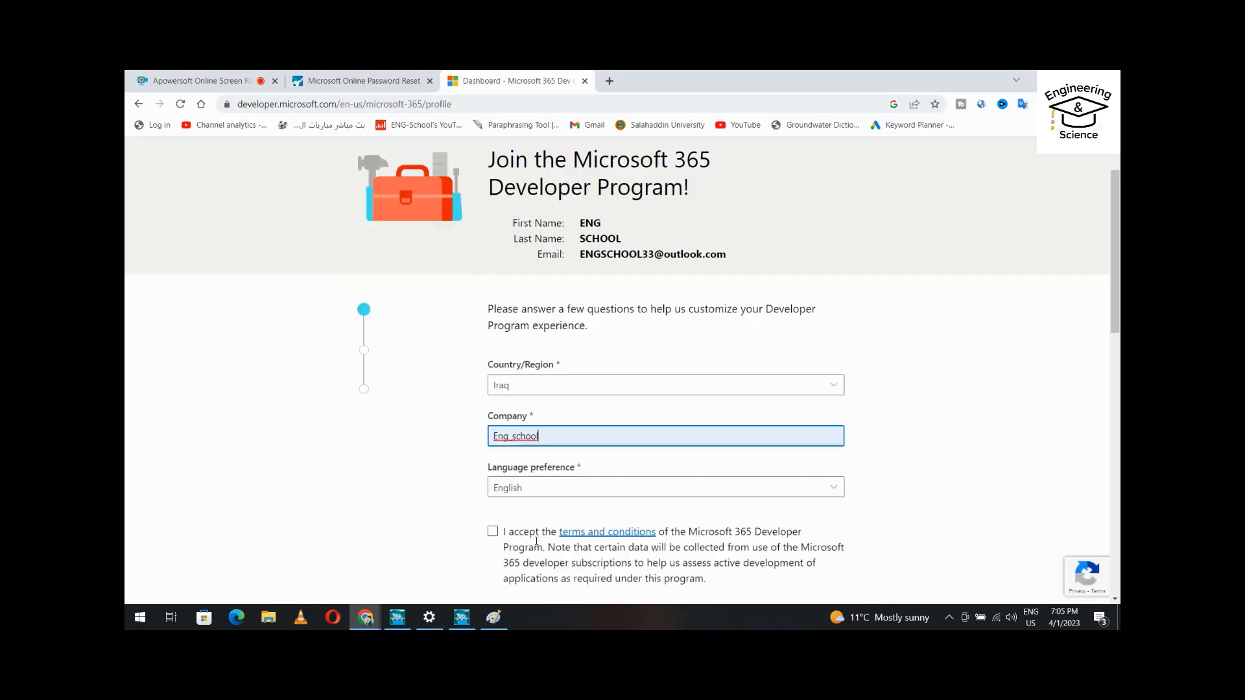
{"action": "left_click", "coordinate": [493, 532]}
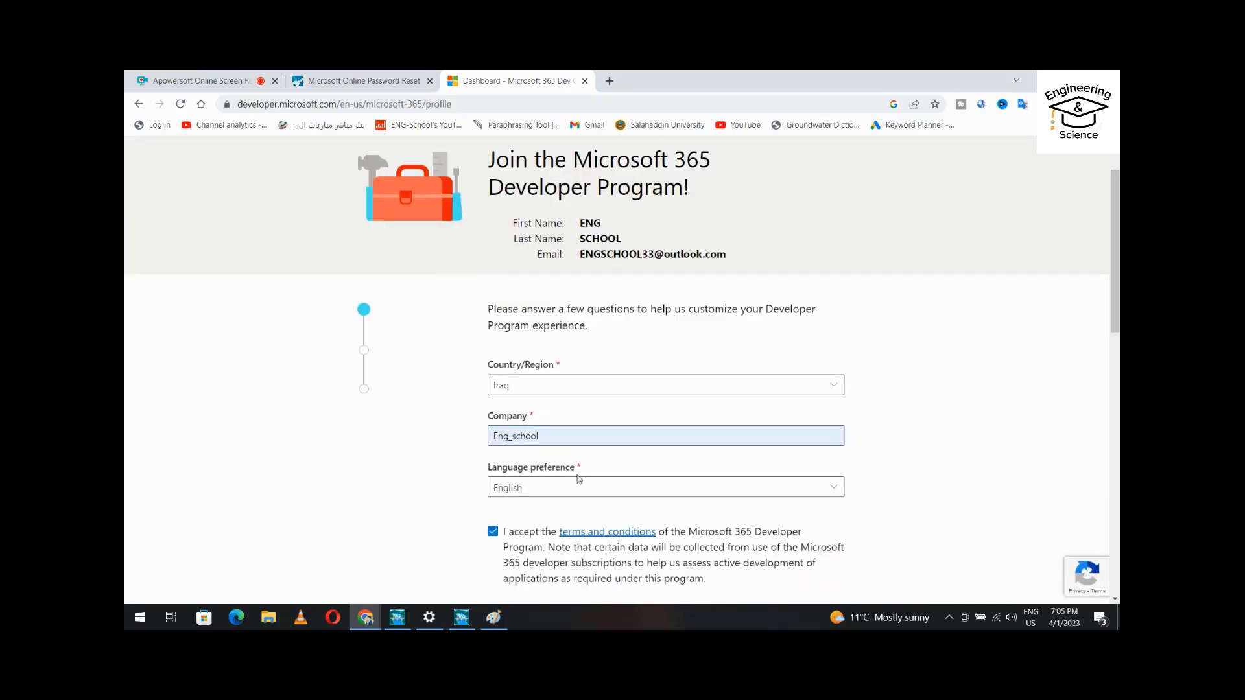
{"action": "scroll", "coordinate": [498, 537], "scroll_direction": "down", "scroll_amount": 4}
{"action": "left_click", "coordinate": [517, 450]}
Choose the custom-solutions focus and Microsoft Teams interest, then save the profile.
{"action": "left_click", "coordinate": [494, 423]}
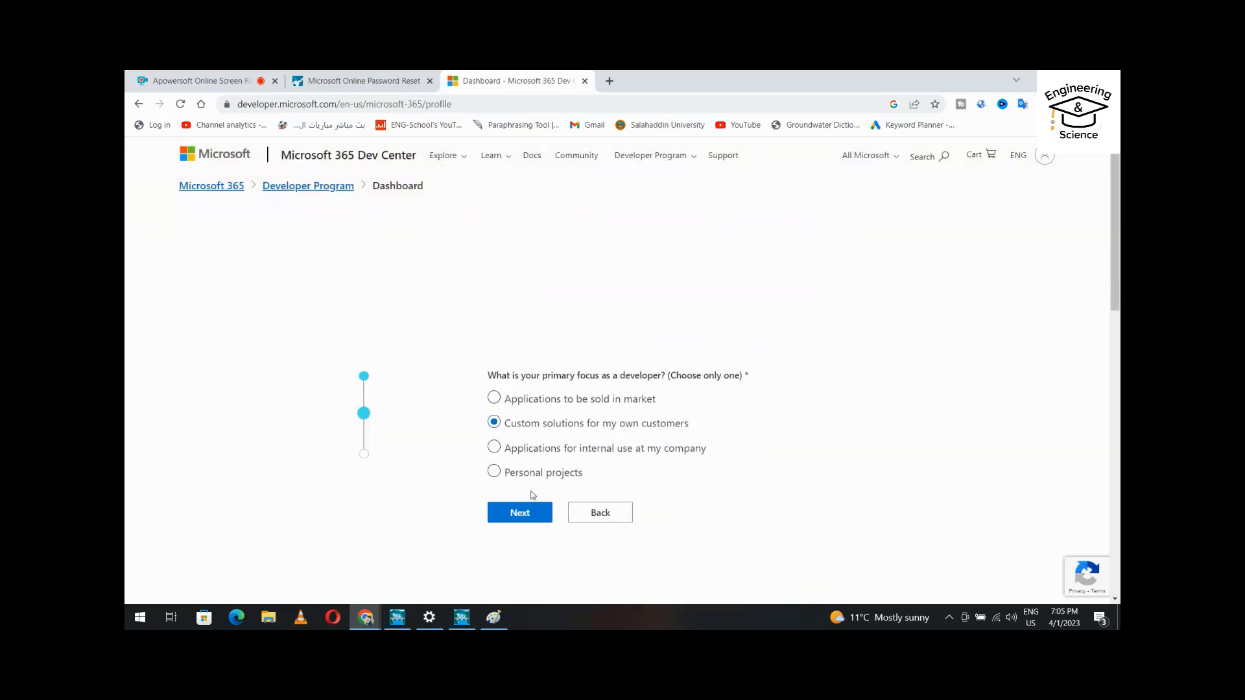
{"action": "left_click", "coordinate": [517, 513]}
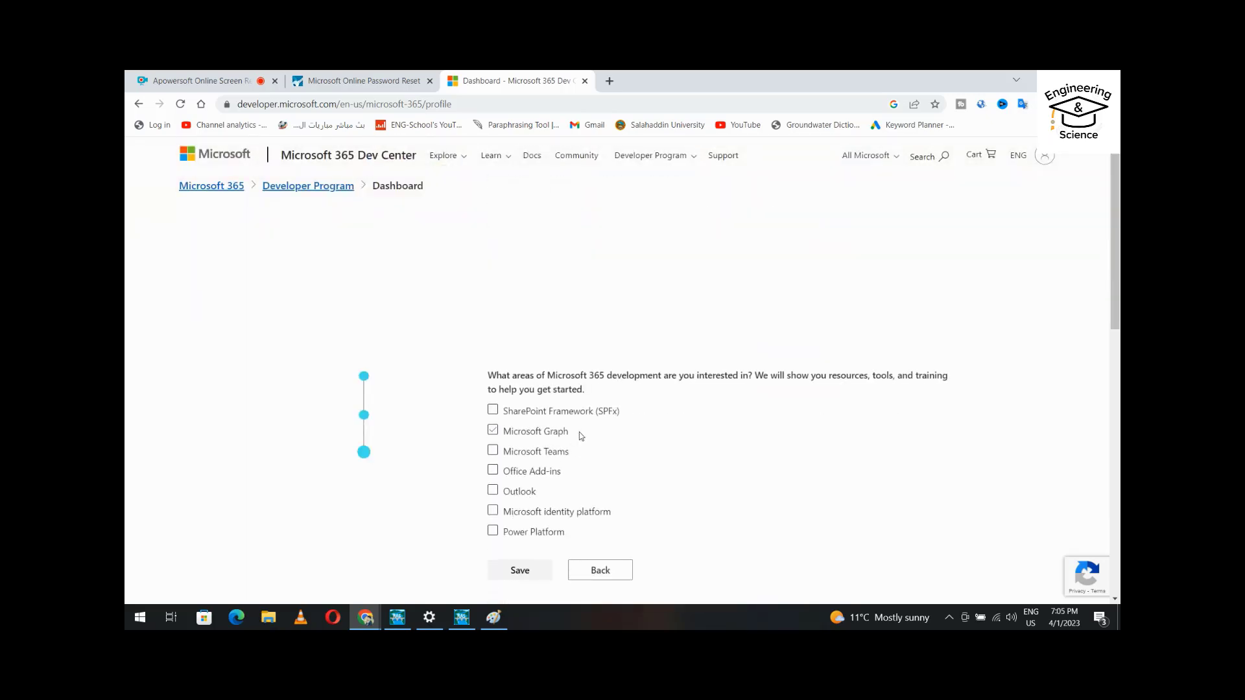
{"action": "left_click", "coordinate": [494, 452]}
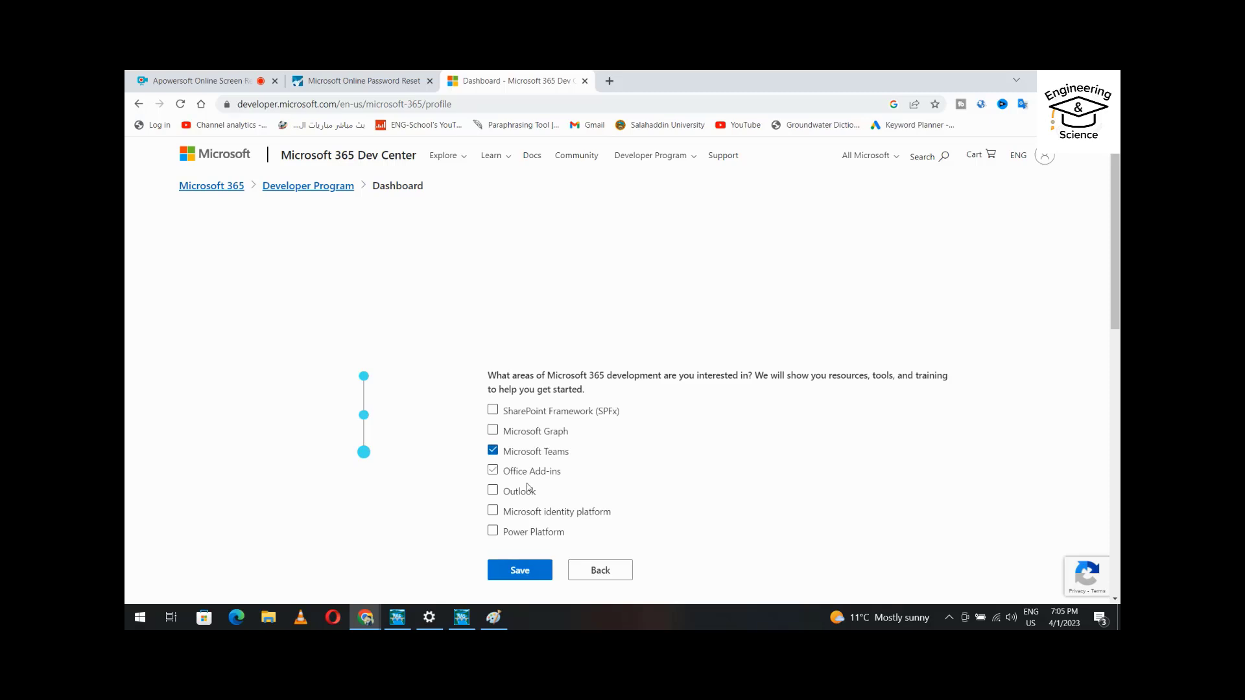
{"action": "left_click", "coordinate": [522, 574]}
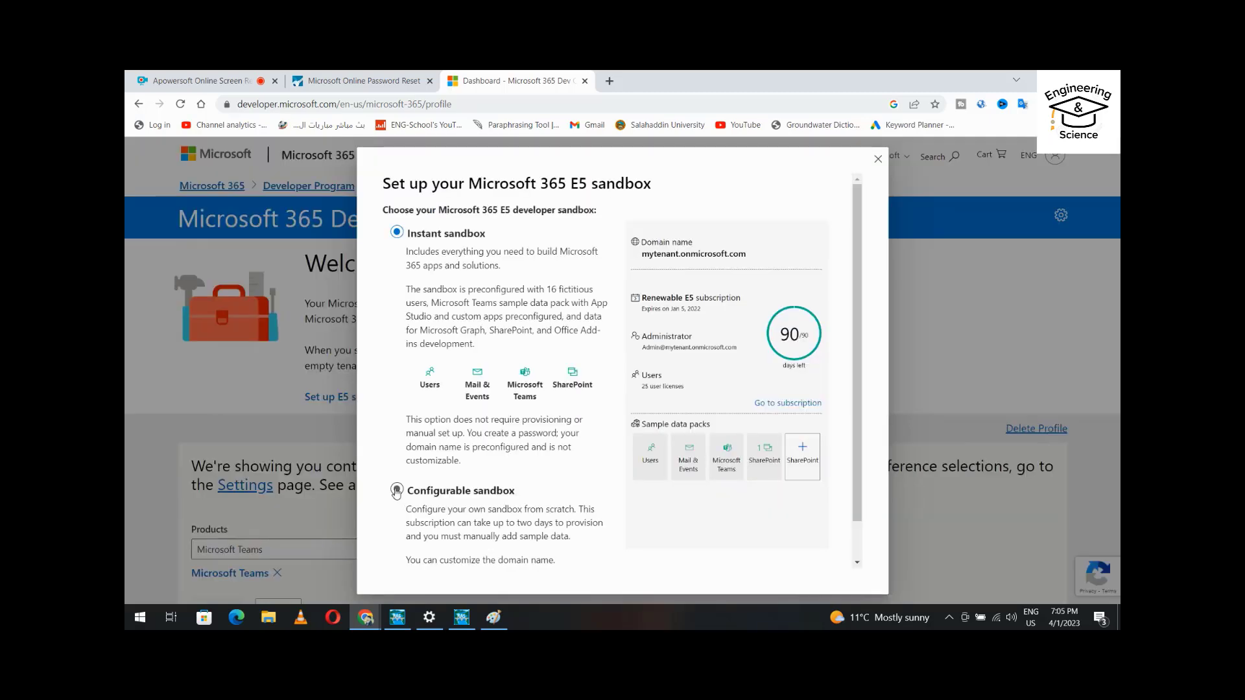
Fill in the E5 sandbox username, domain and matching password, then continue.
{"action": "scroll", "coordinate": [652, 445], "scroll_direction": "down", "scroll_amount": 2}
{"action": "left_click", "coordinate": [756, 558]}
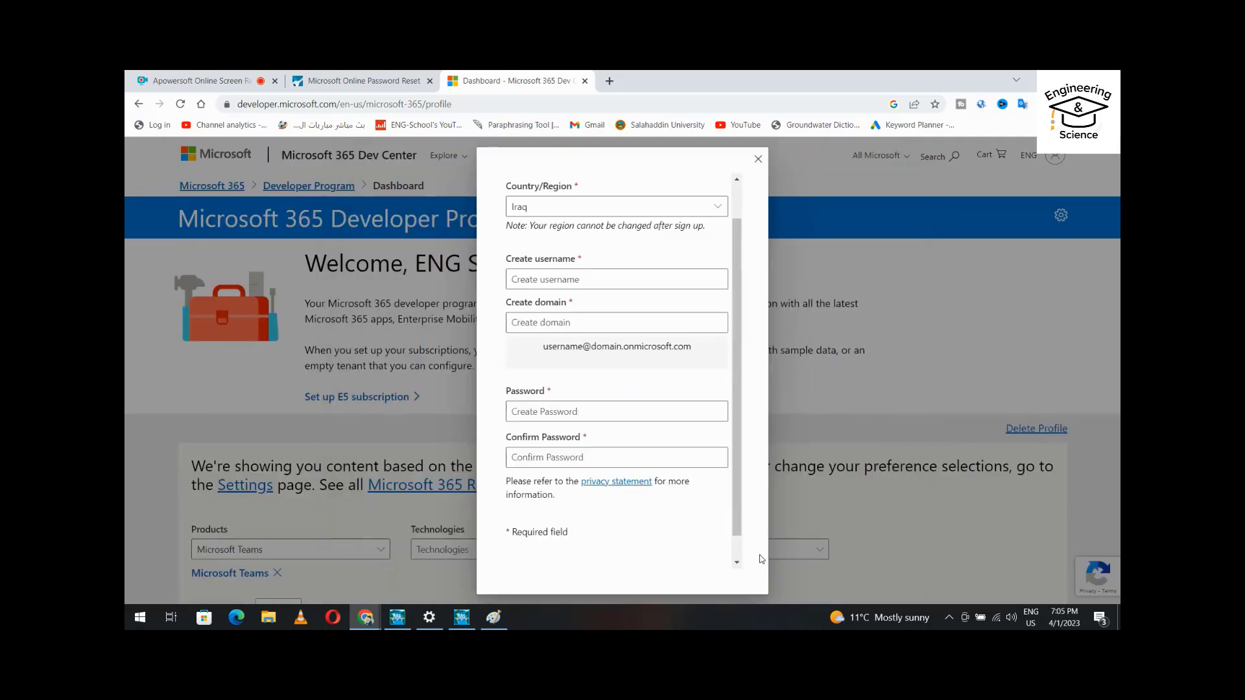
{"action": "left_click", "coordinate": [544, 279]}
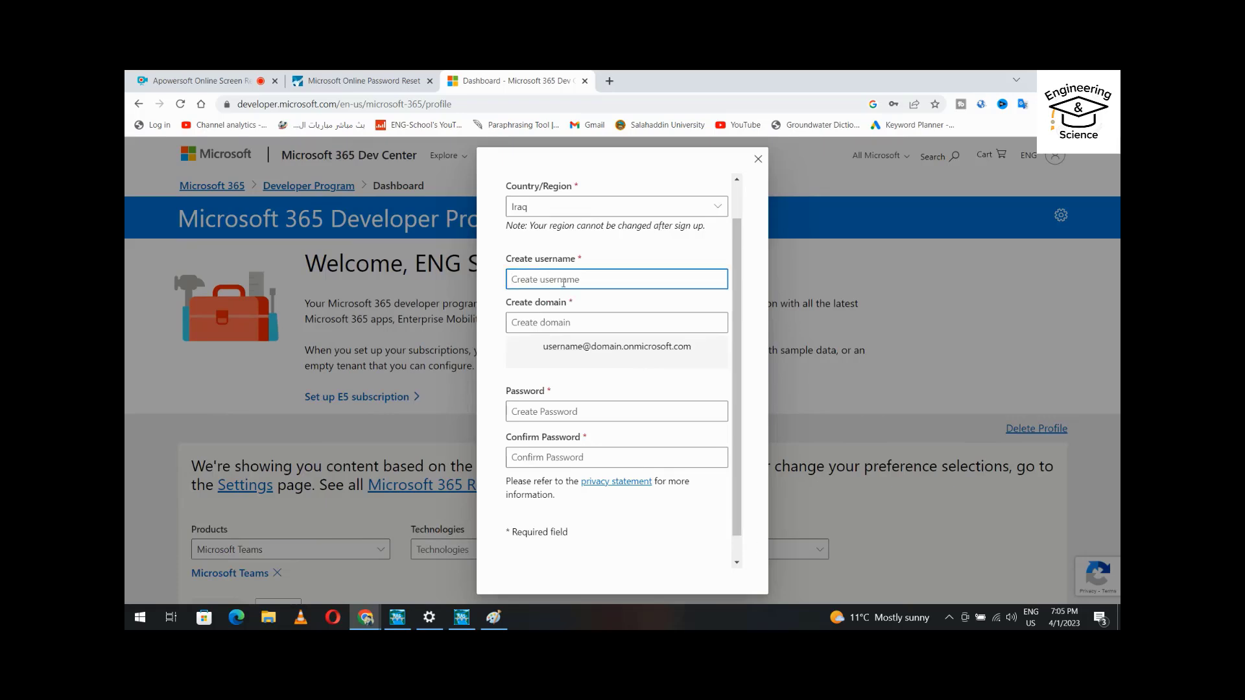
{"action": "type", "text": "ENG-SCHOOL"}
{"action": "left_click", "coordinate": [528, 323]}
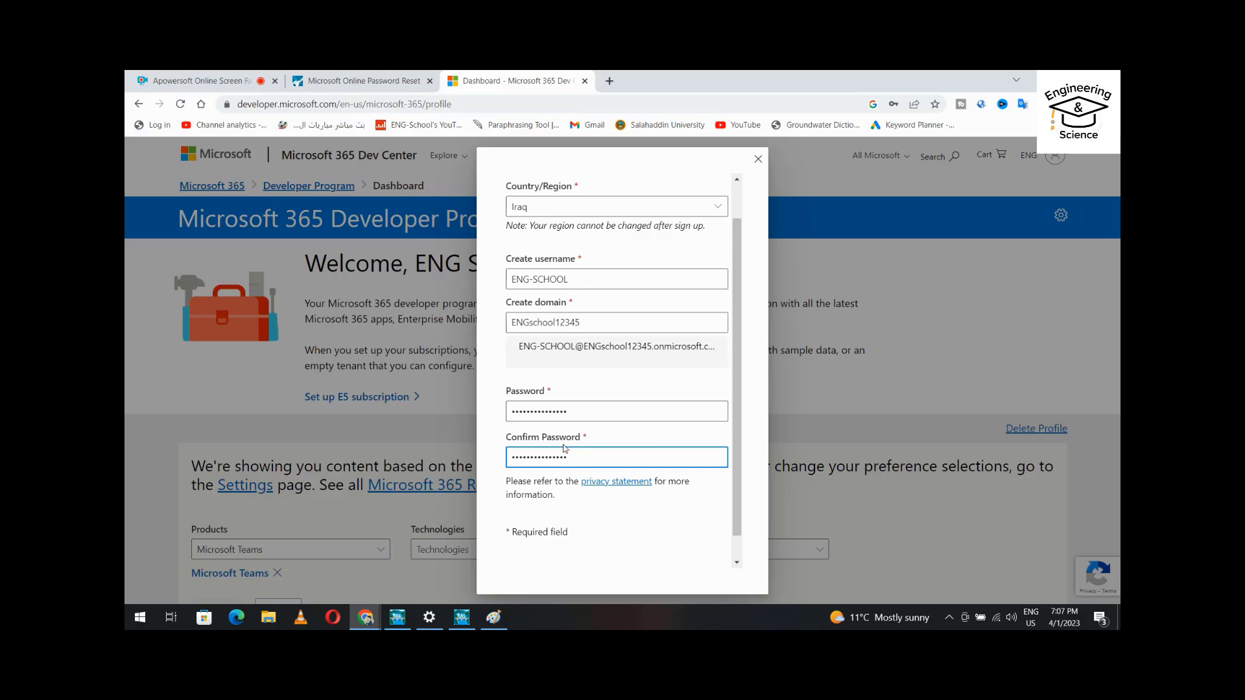
{"action": "scroll", "coordinate": [582, 507], "scroll_direction": "down", "scroll_amount": 1}
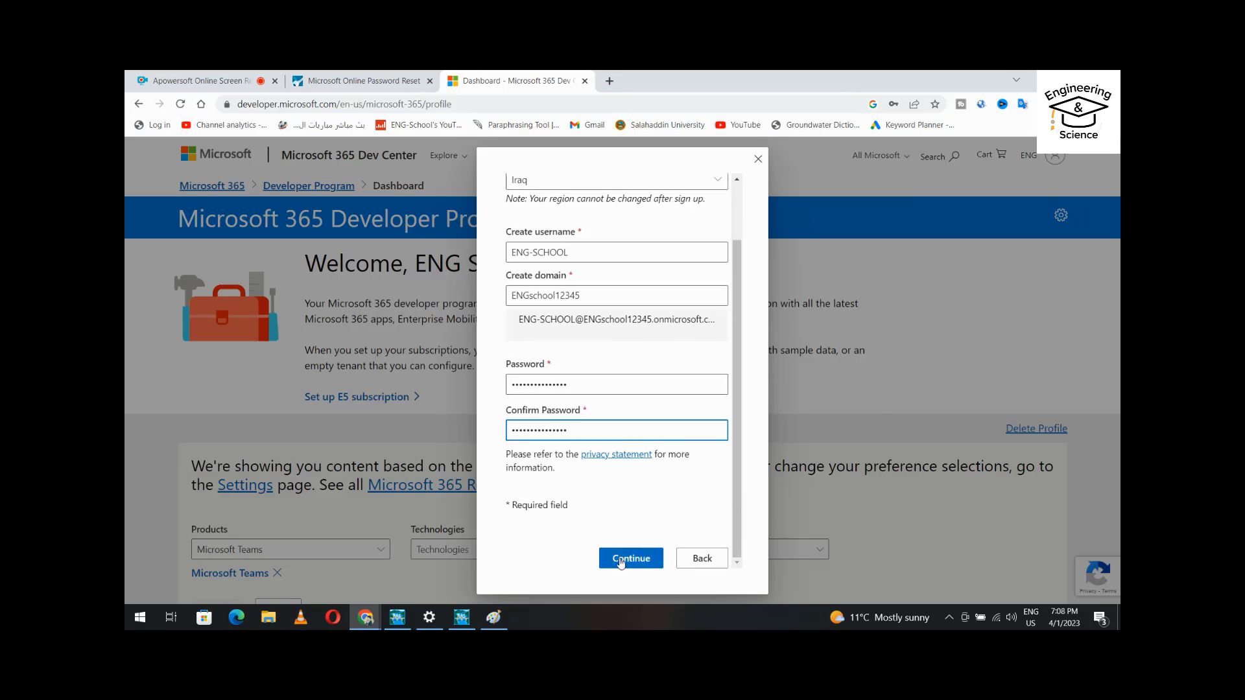
{"action": "left_click", "coordinate": [620, 562]}
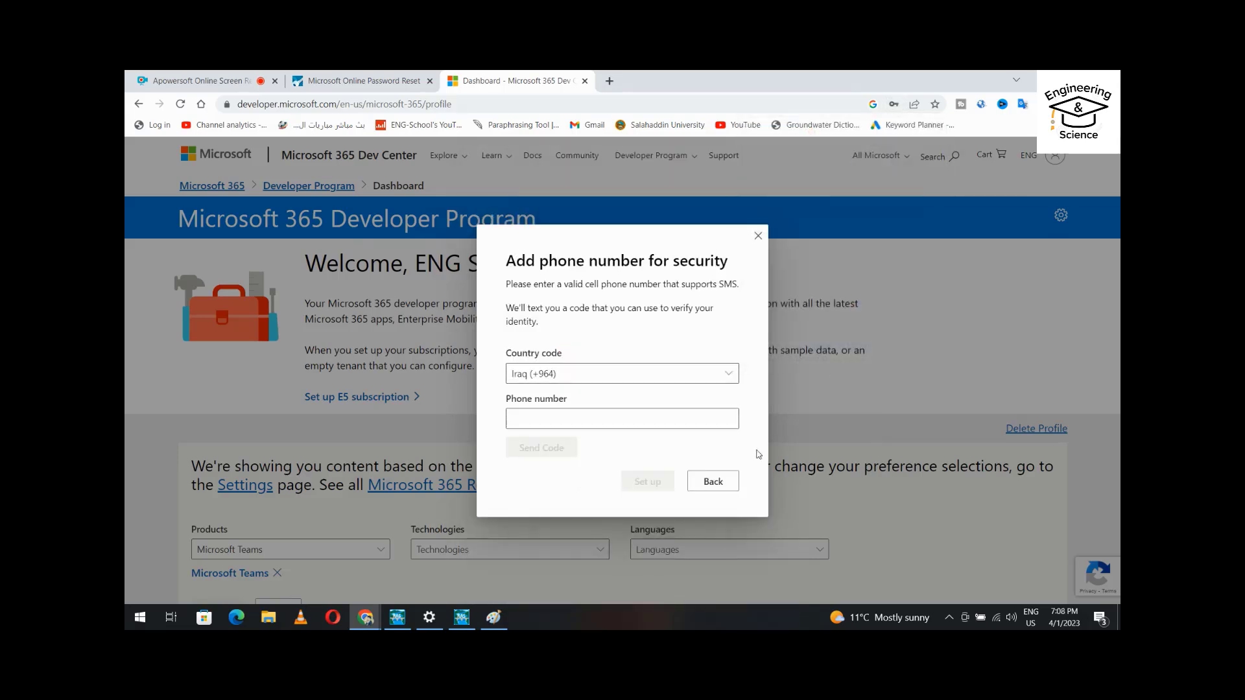
Verify the security phone number with a texted code and set up the E5 subscription.
{"action": "left_click", "coordinate": [576, 415]}
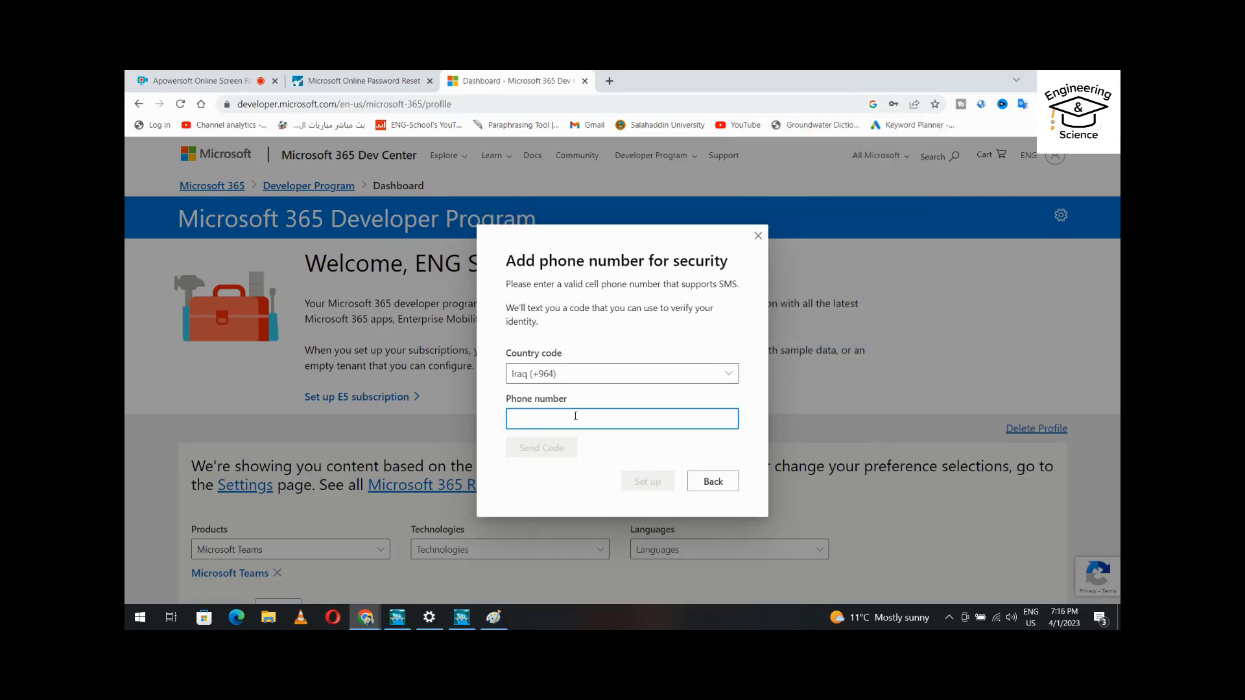
{"action": "key", "text": "ctrl+v"}
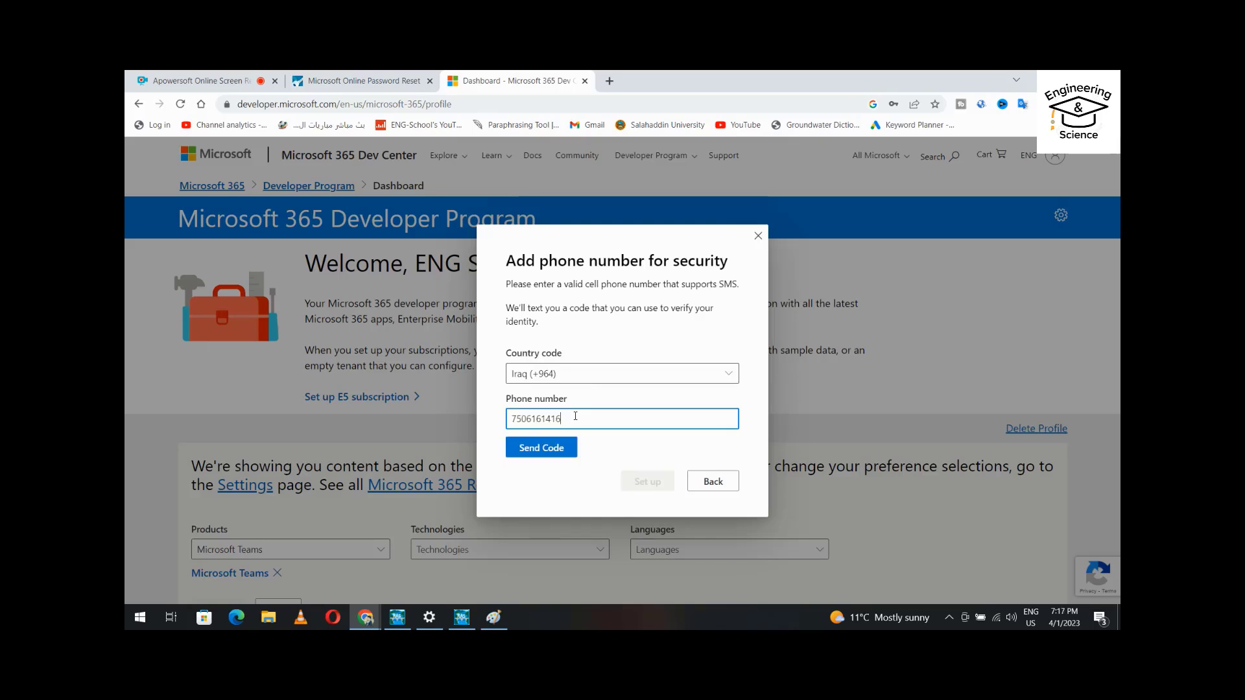
{"action": "left_click", "coordinate": [551, 449]}
{"action": "left_click", "coordinate": [559, 490]}
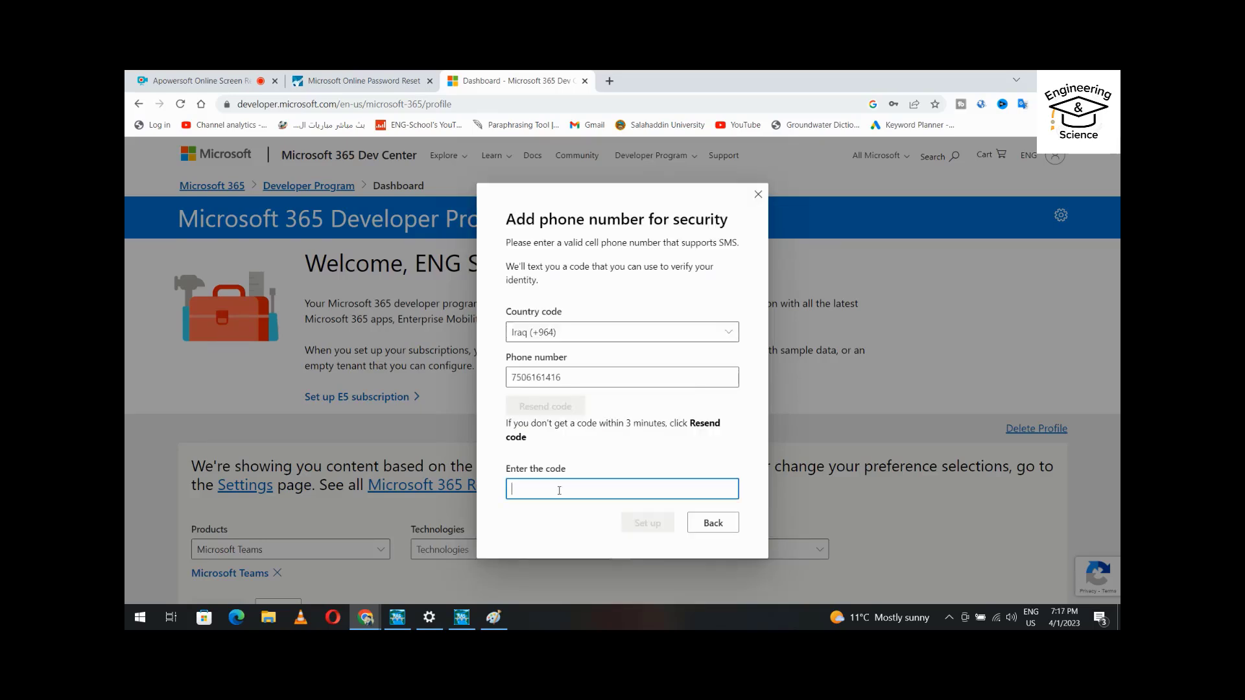
{"action": "key", "text": "ctrl+v"}
{"action": "left_click", "coordinate": [645, 525]}
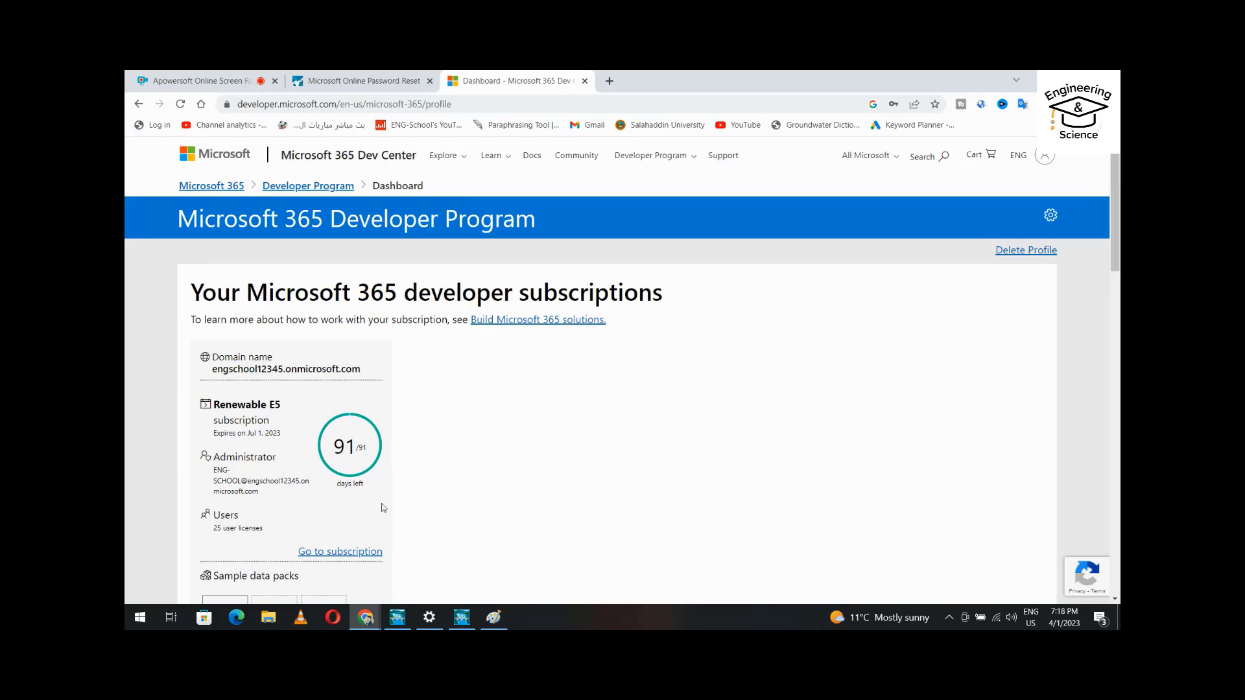
Sign in to the new subscription with its password and choose to stay signed in.
{"action": "left_click", "coordinate": [335, 555]}
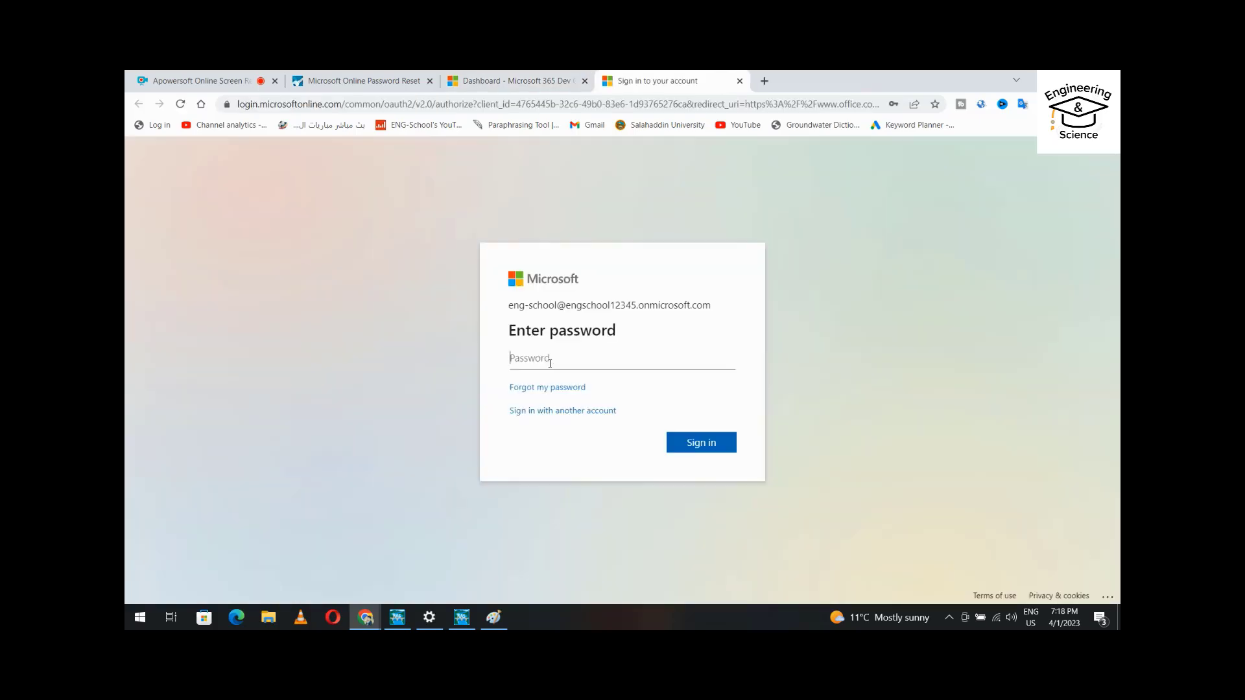
{"action": "key", "text": "ctrl+v"}
{"action": "left_click", "coordinate": [704, 444]}
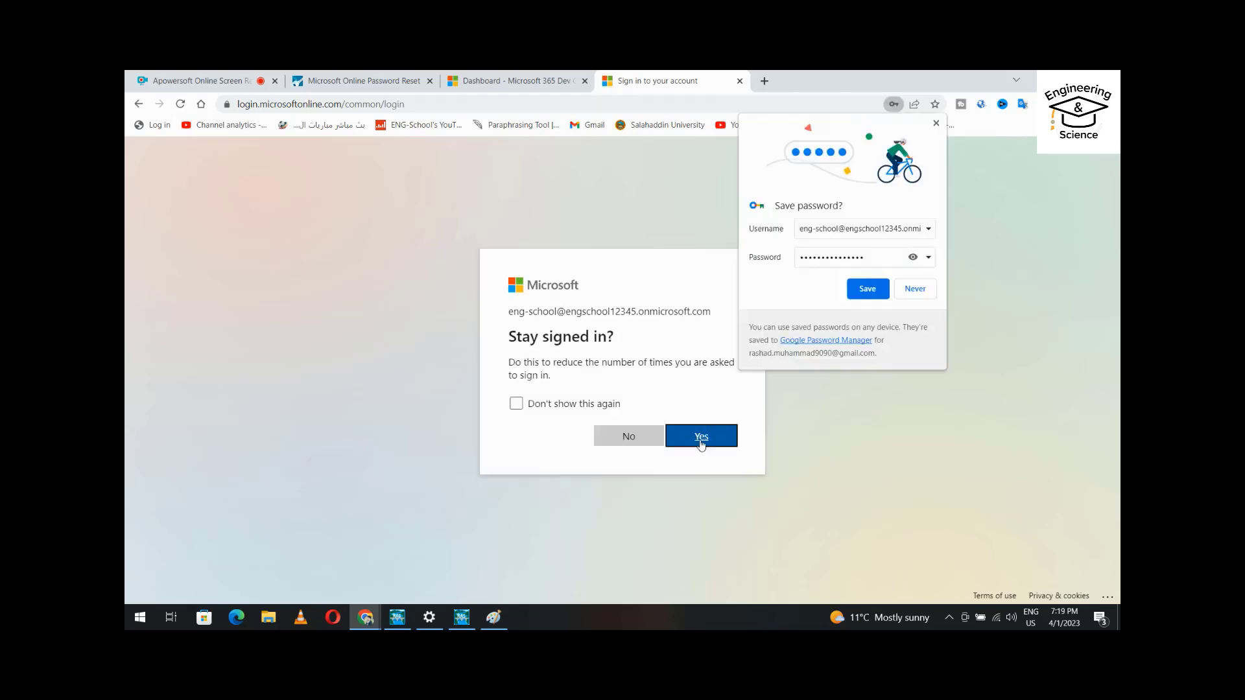
{"action": "left_click", "coordinate": [517, 404]}
{"action": "left_click", "coordinate": [697, 437]}
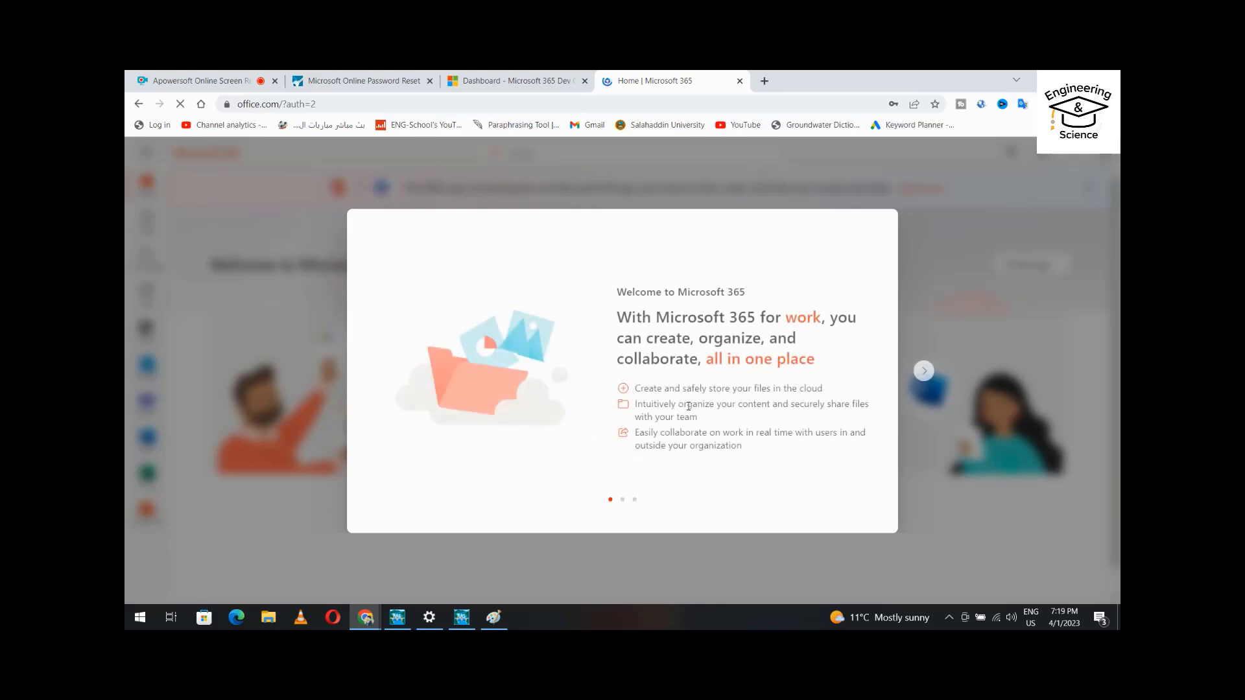
Finish the Microsoft 365 welcome tour and dismiss the find-more-apps tip.
{"action": "left_click", "coordinate": [925, 372]}
{"action": "left_click", "coordinate": [924, 372]}
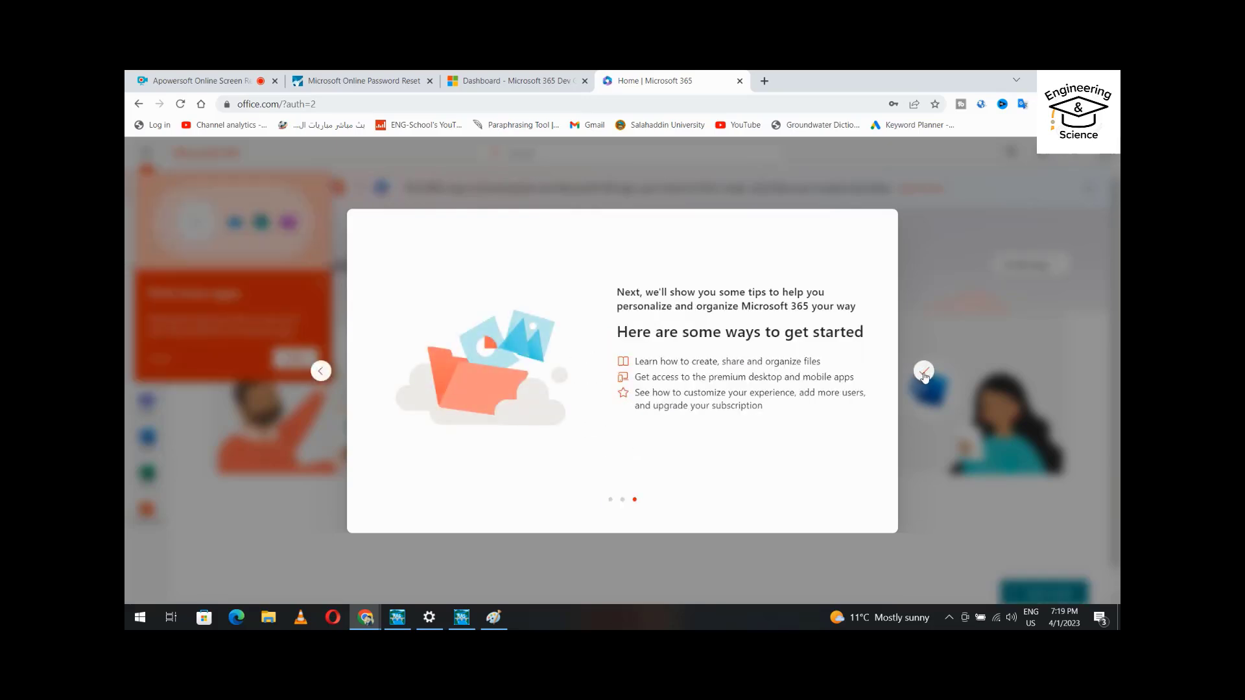
{"action": "left_click", "coordinate": [924, 373]}
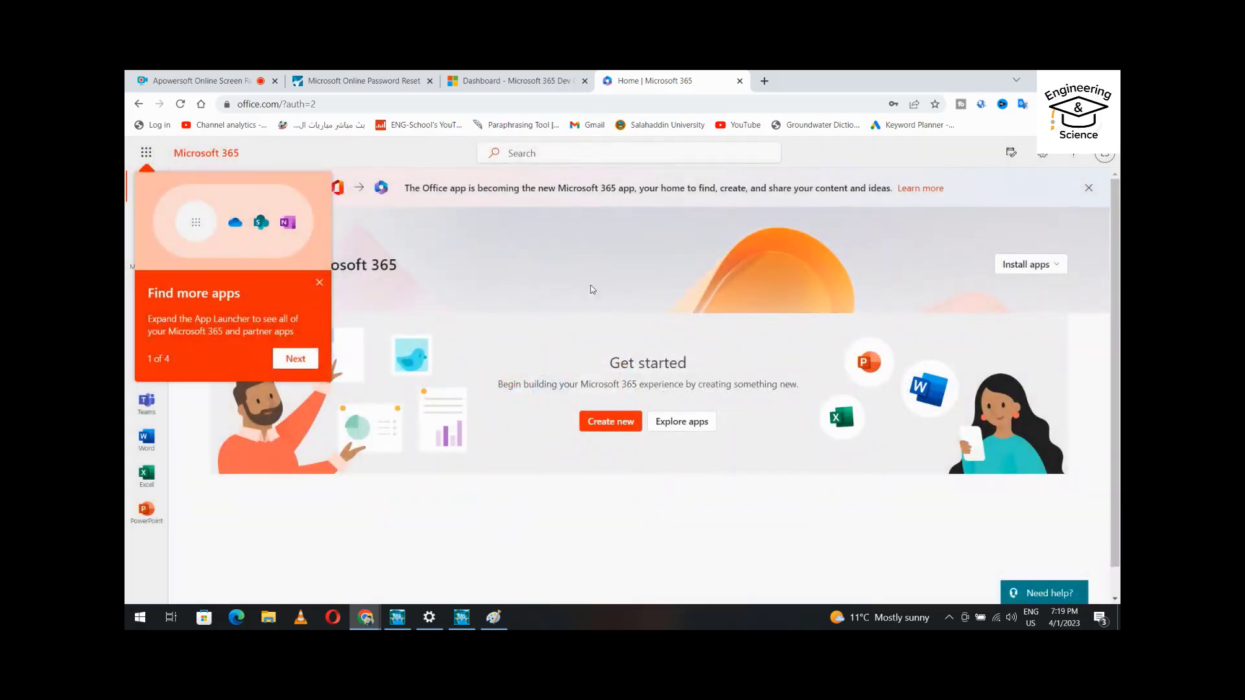
{"action": "left_click", "coordinate": [319, 282]}
Download the Microsoft 365 apps installer, OfficeSetup.exe.
{"action": "left_click", "coordinate": [1059, 265]}
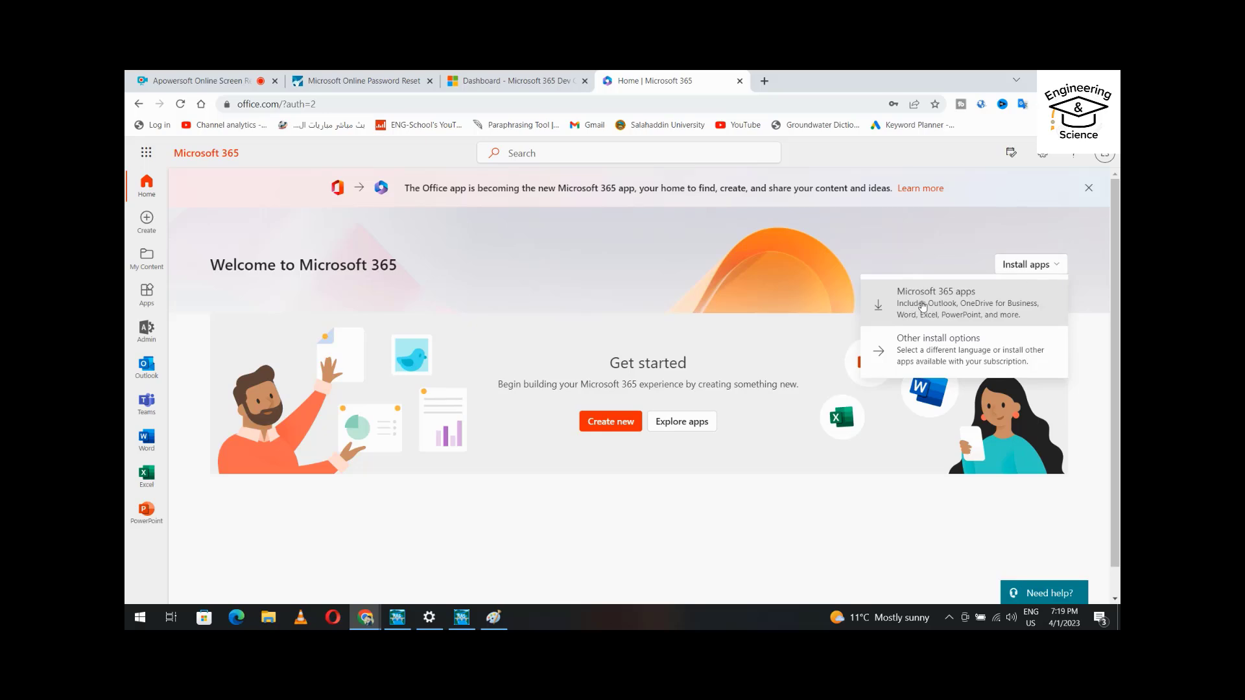
{"action": "left_click", "coordinate": [923, 306]}
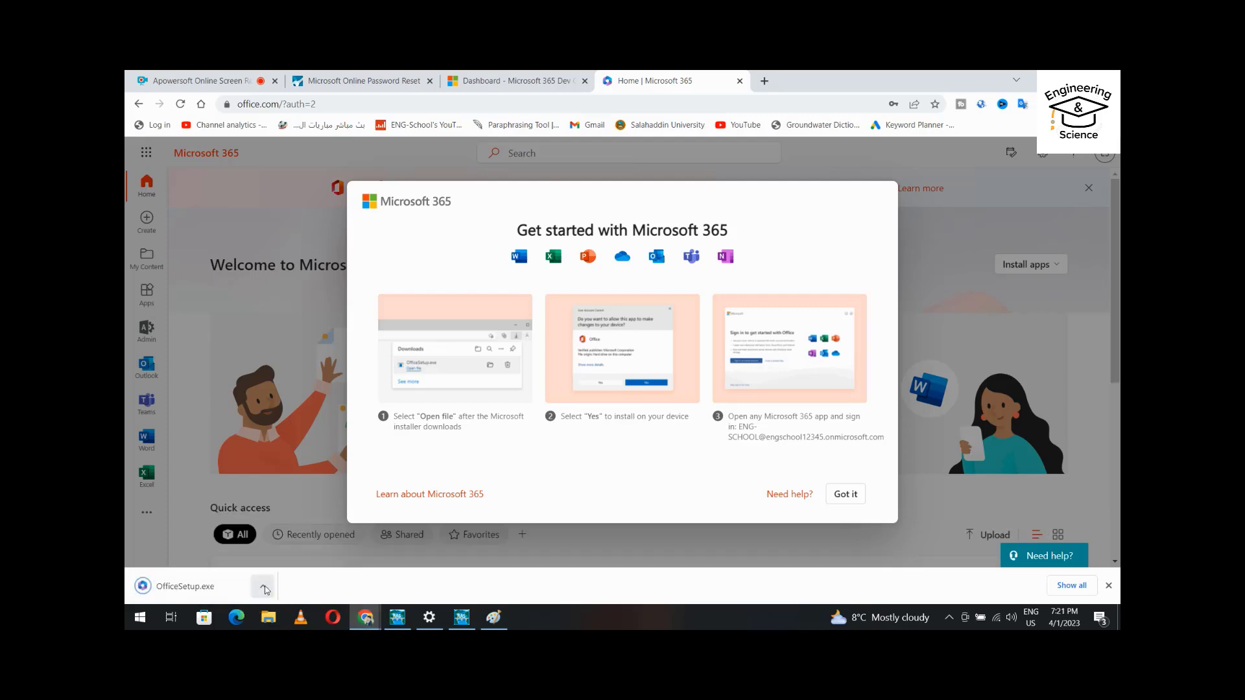
{"action": "left_click", "coordinate": [263, 586]}
Run OfficeSetup from the Downloads folder as administrator, allowing it past SmartScreen.
{"action": "left_click", "coordinate": [289, 542]}
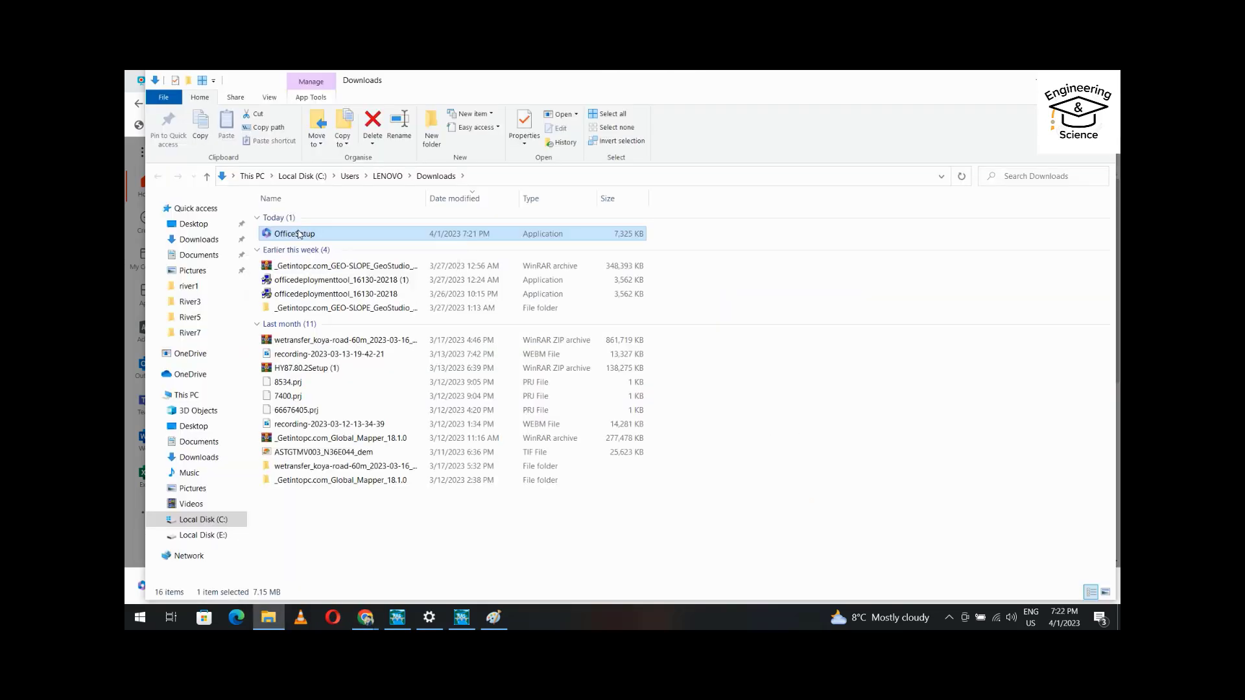
{"action": "right_click", "coordinate": [299, 232]}
{"action": "left_click", "coordinate": [322, 255]}
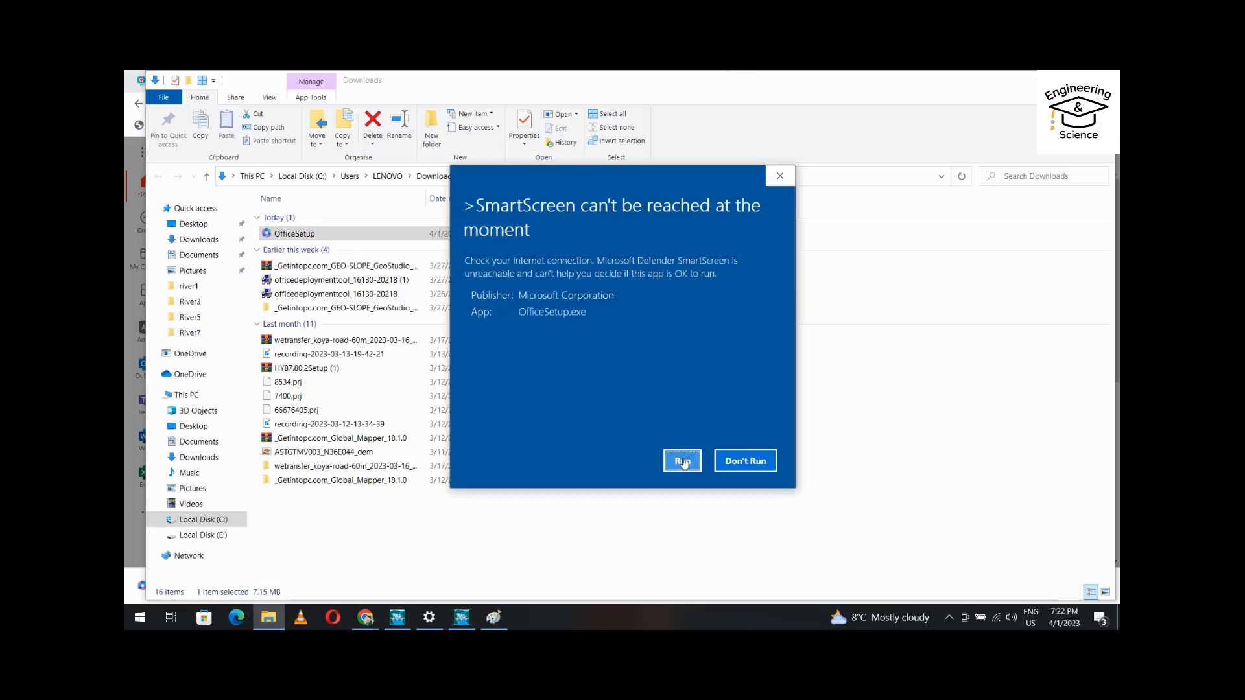
{"action": "left_click", "coordinate": [683, 461]}
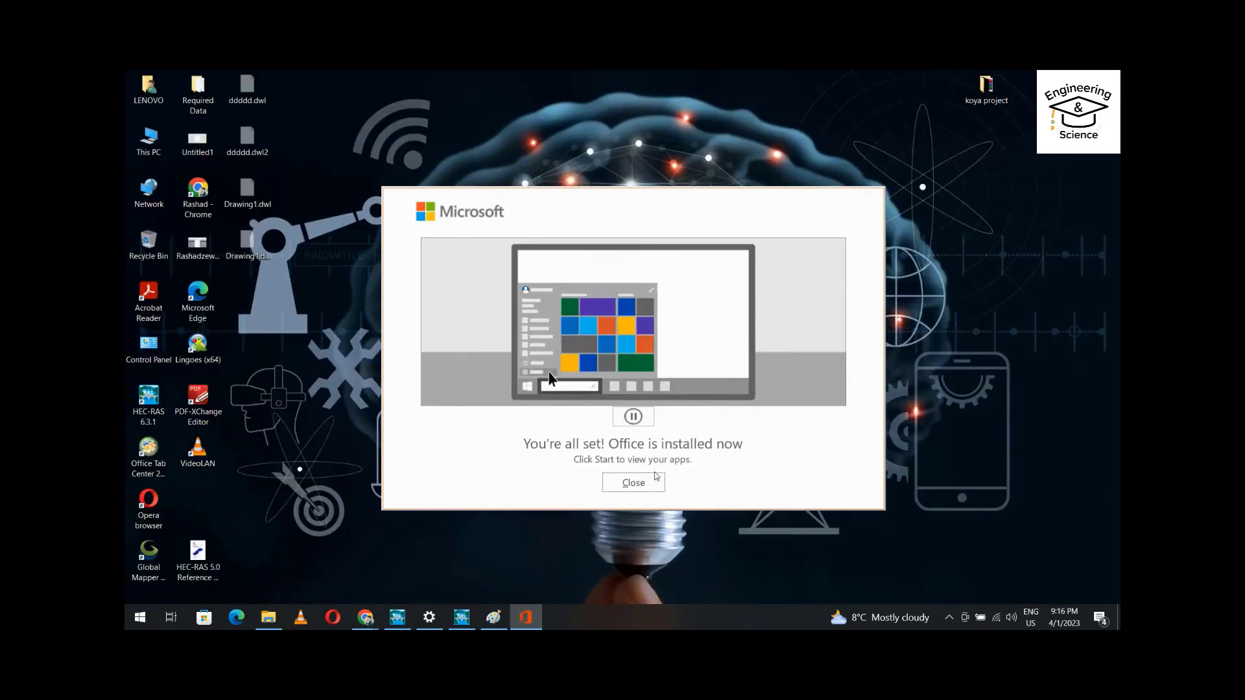
Close the Office installer, launch Excel from Start, and create a blank workbook.
{"action": "left_click", "coordinate": [638, 485]}
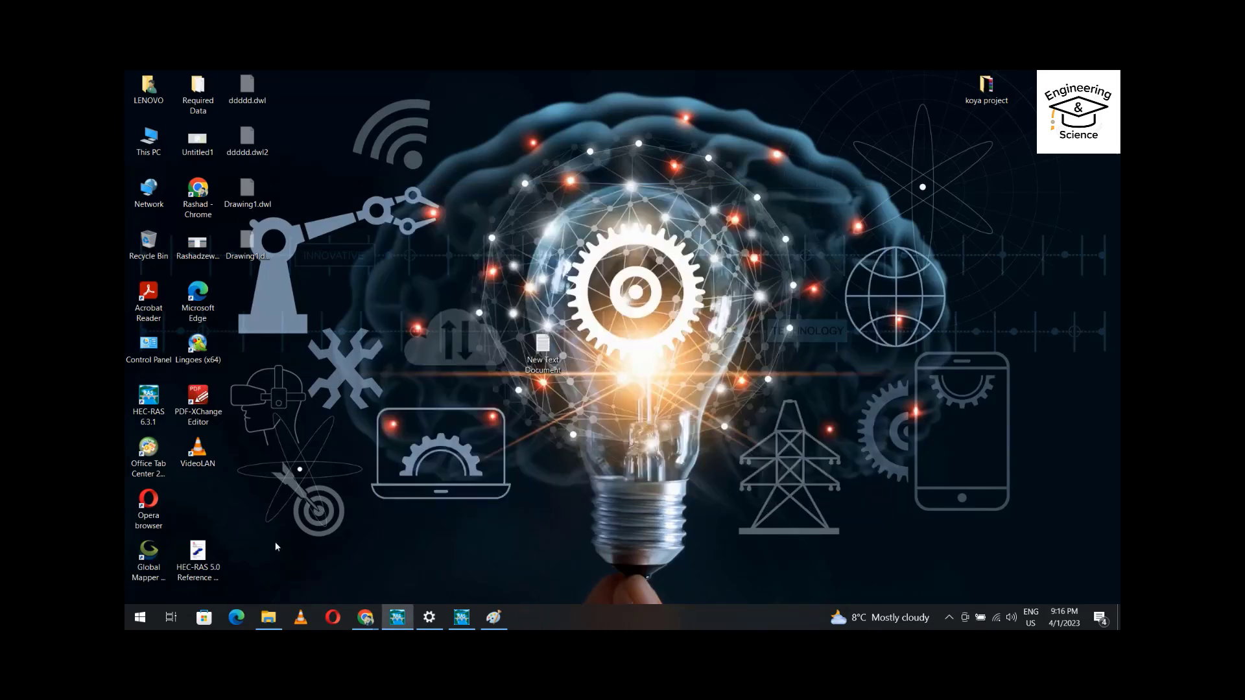
{"action": "left_click", "coordinate": [139, 620]}
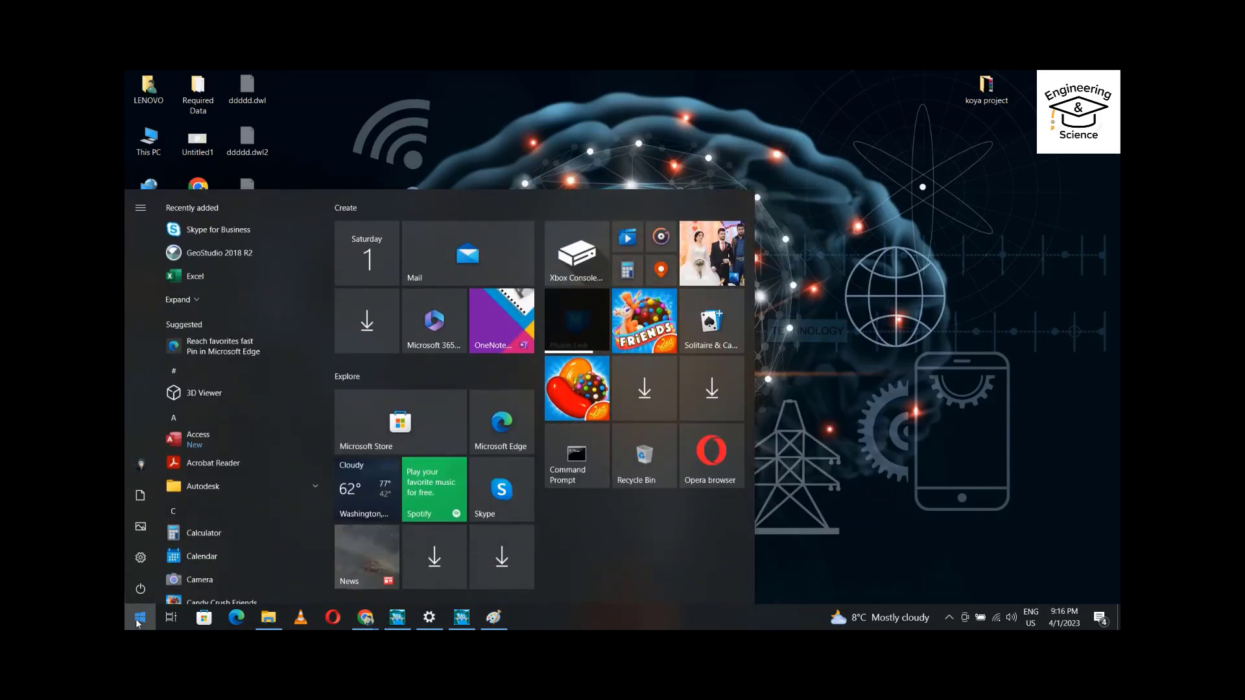
{"action": "left_click", "coordinate": [195, 277]}
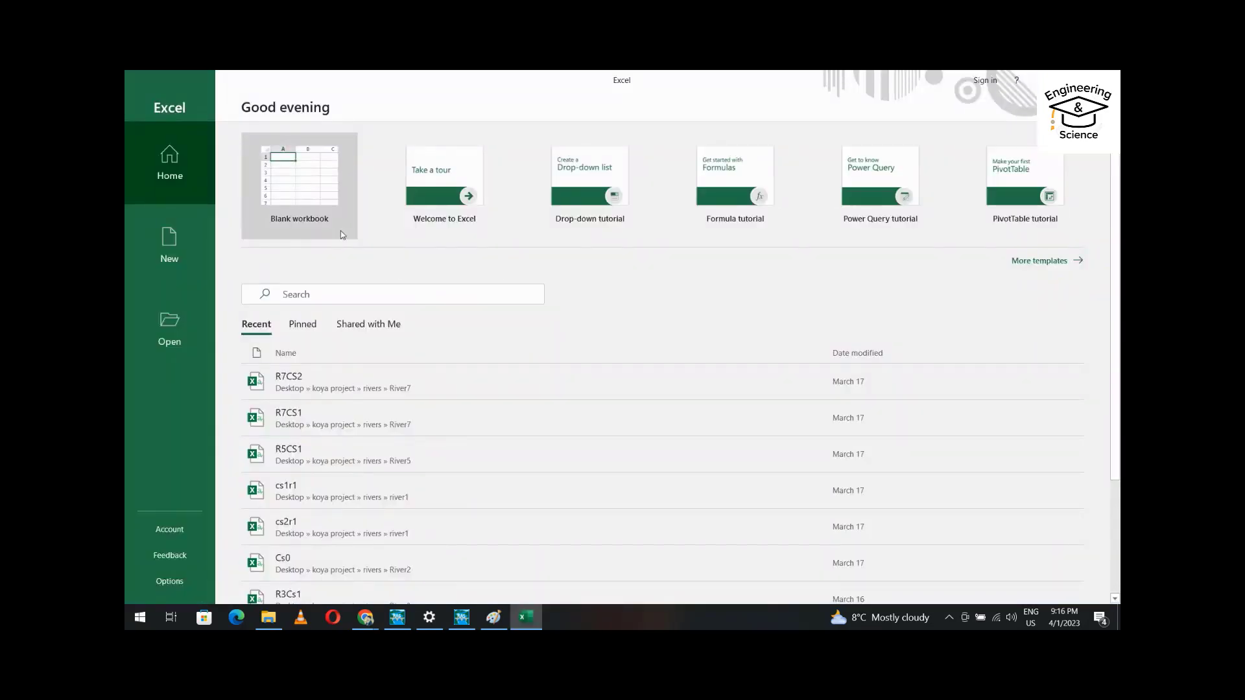
{"action": "left_click", "coordinate": [310, 183]}
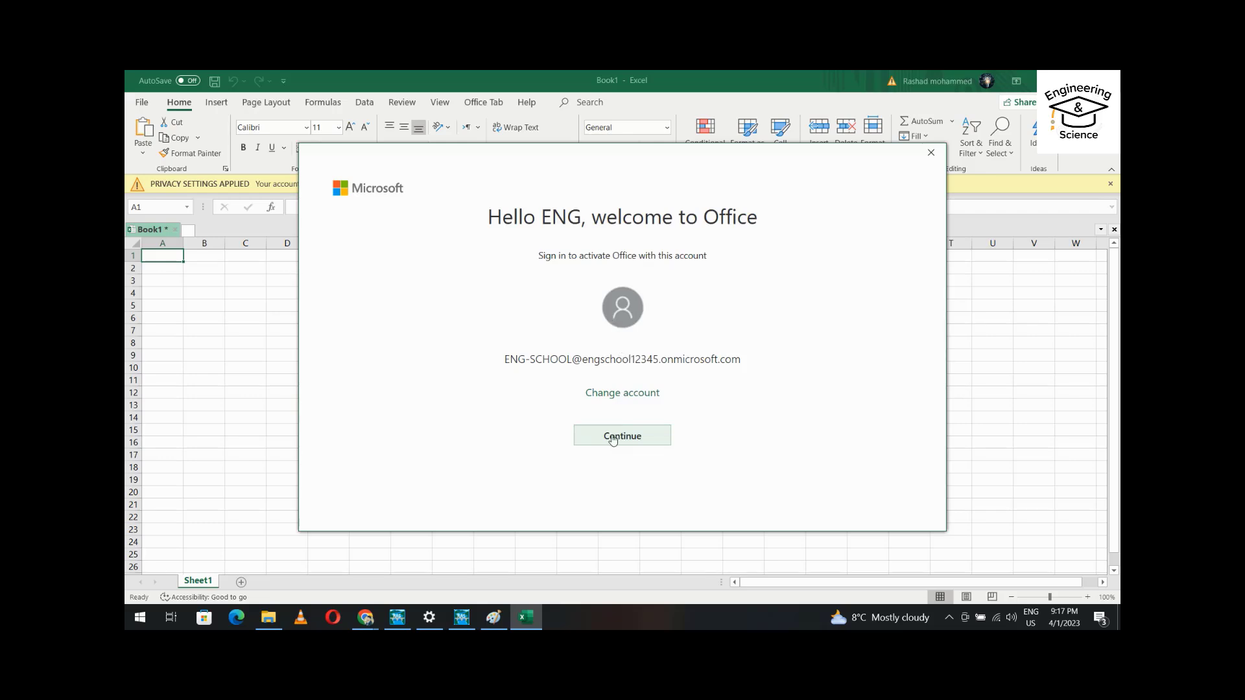
Sign Office in with the developer account's prefilled e-mail and pasted password, and let Windows remember it.
{"action": "left_click", "coordinate": [612, 439]}
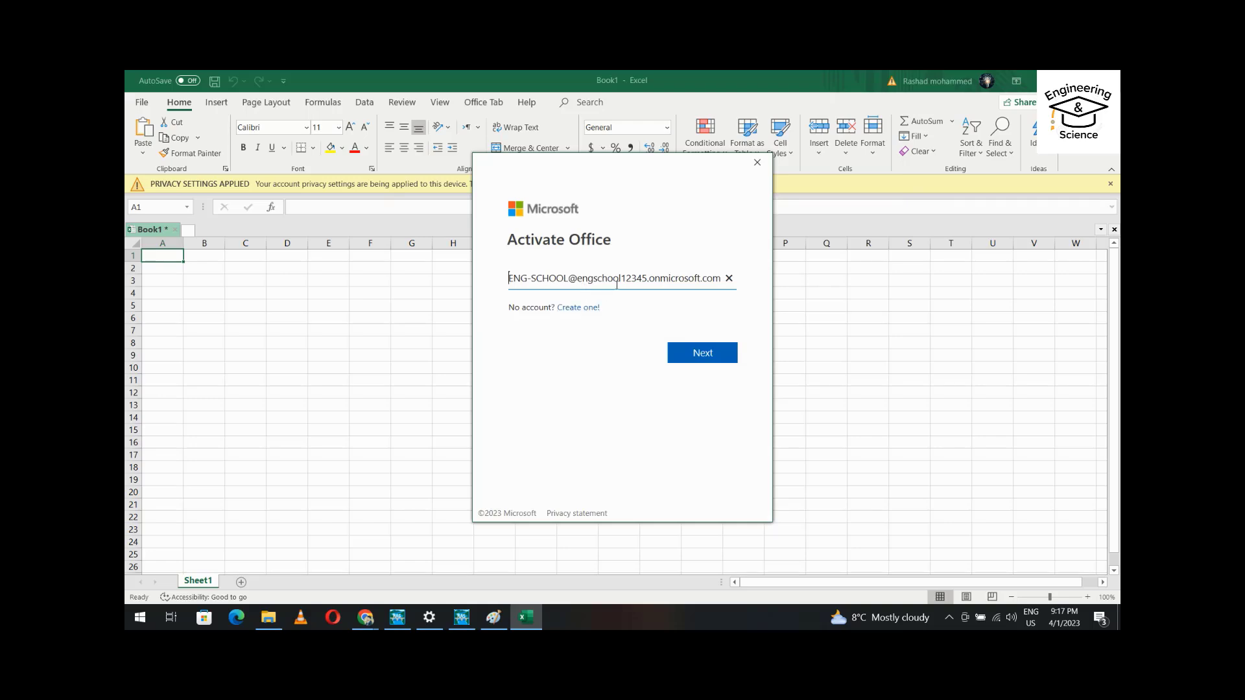
{"action": "left_click", "coordinate": [703, 354]}
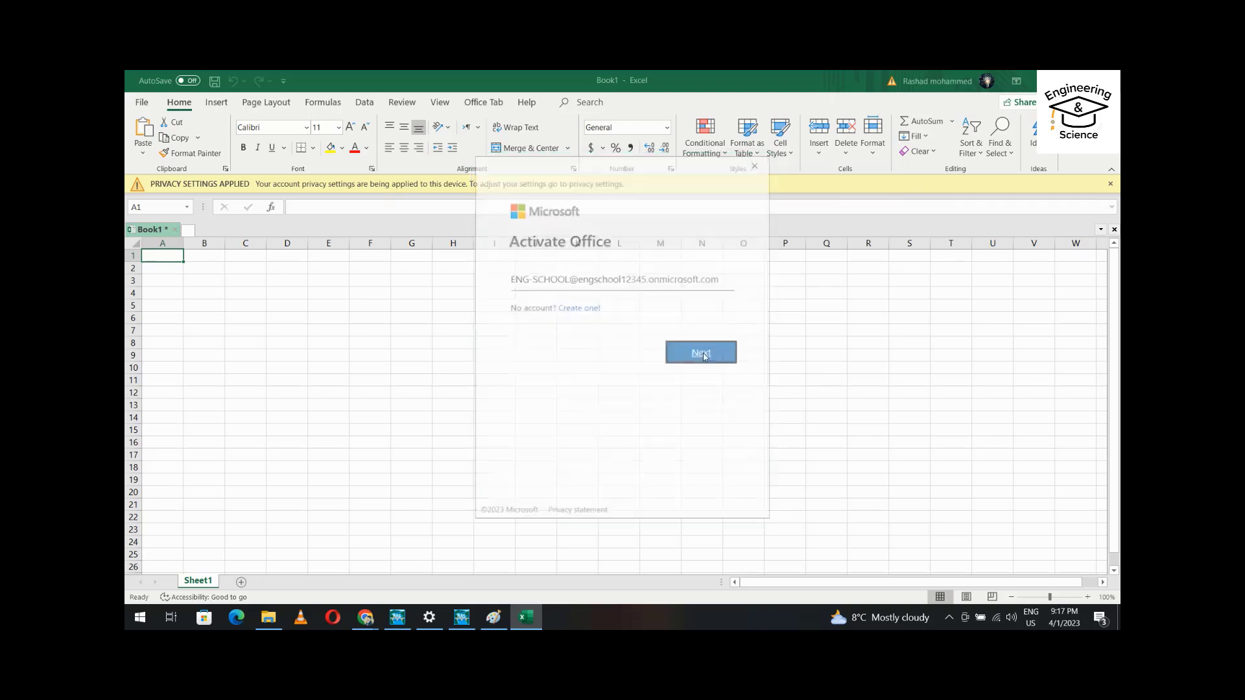
{"action": "key", "text": "ctrl+v"}
{"action": "left_click", "coordinate": [703, 408]}
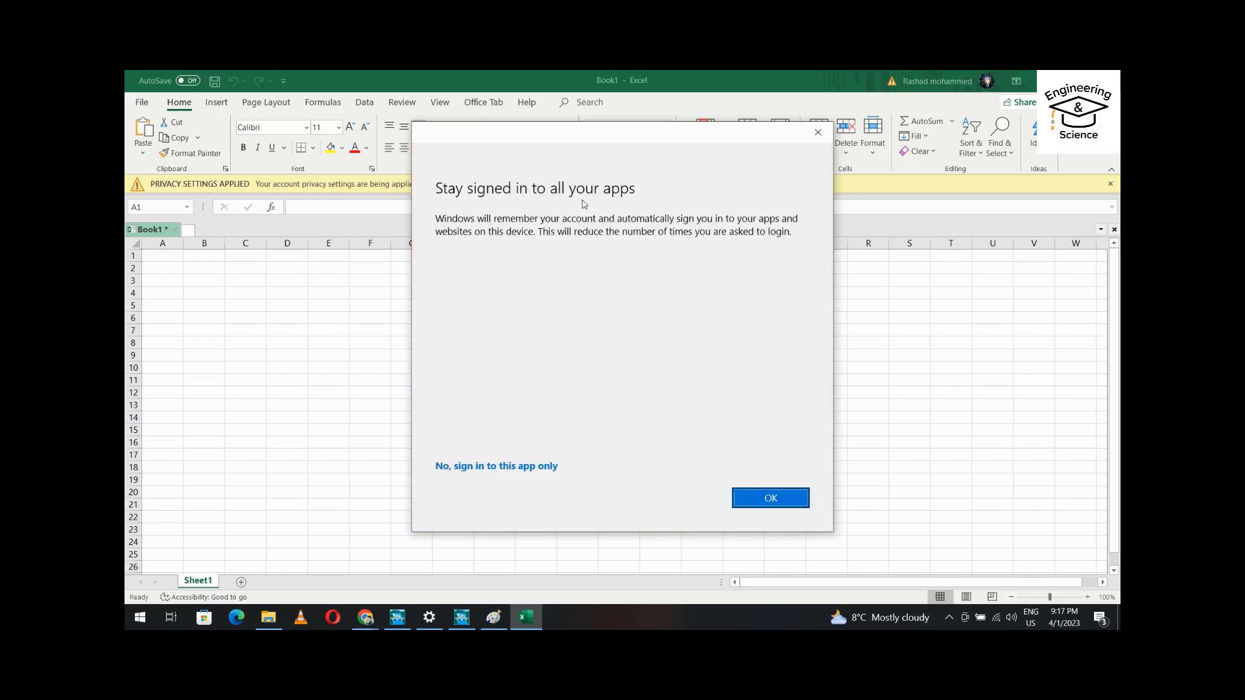
{"action": "left_click", "coordinate": [771, 501]}
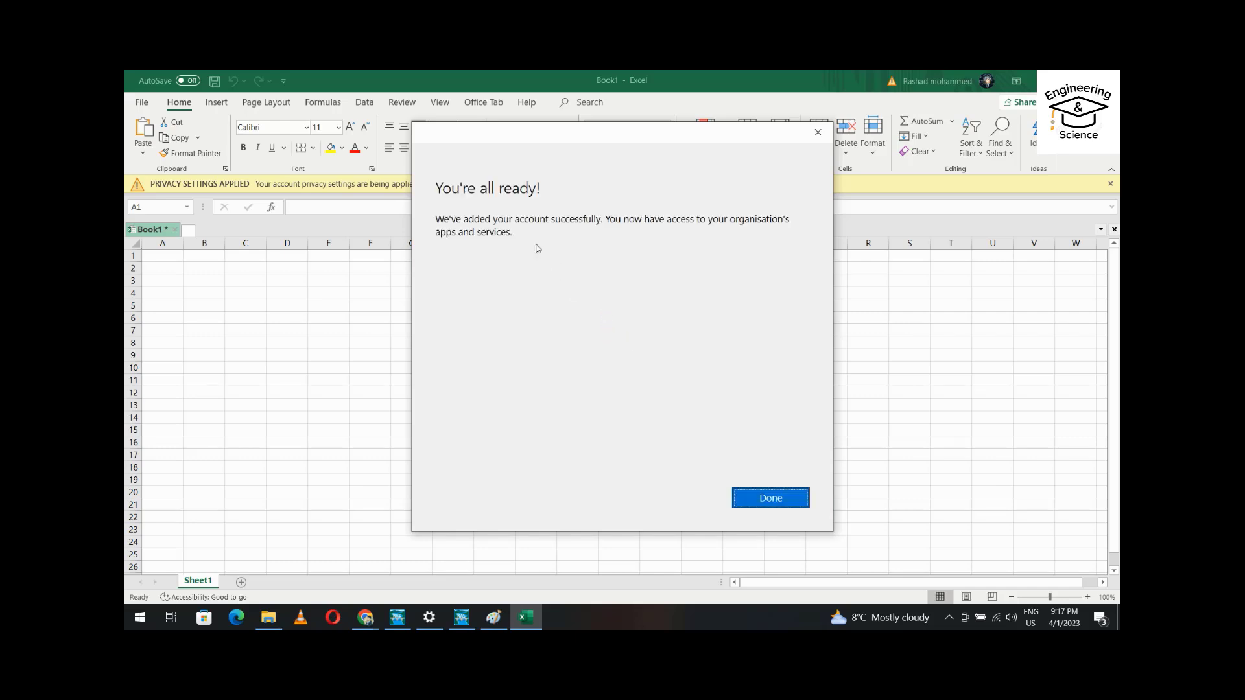
{"action": "left_click", "coordinate": [771, 495]}
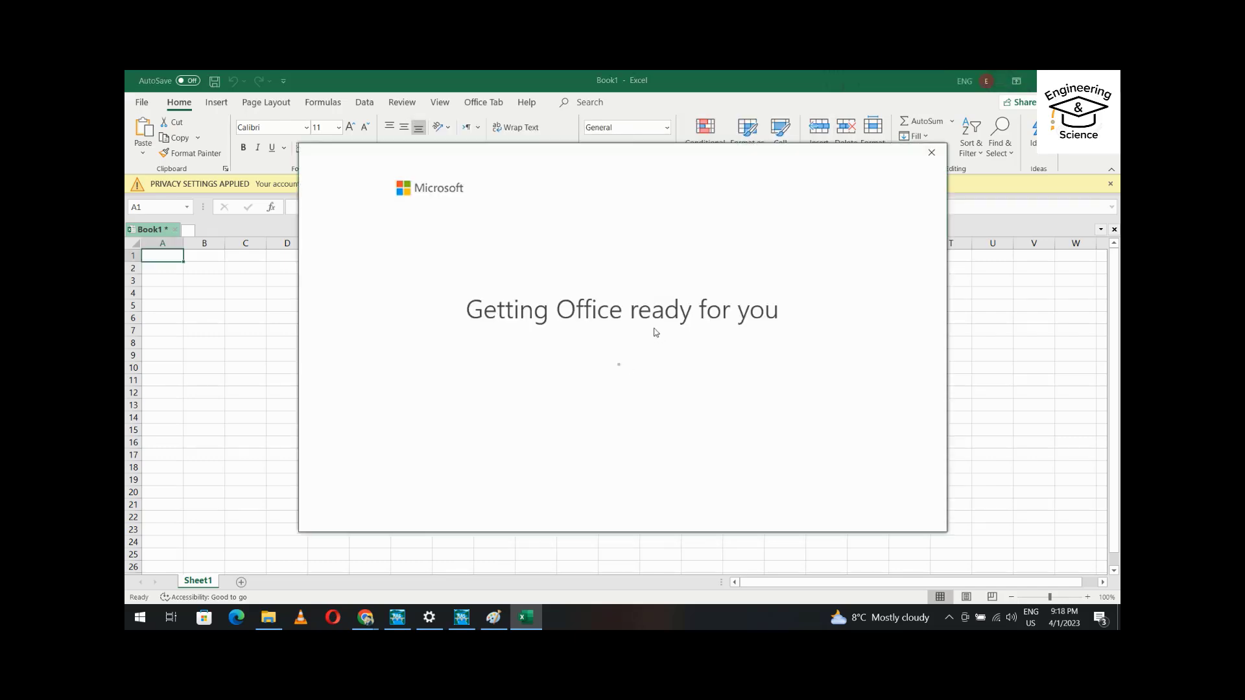
Accept the Office license, dismiss the privacy notice, and show the Account page listing Office 365 ProPlus.
{"action": "left_click", "coordinate": [632, 459]}
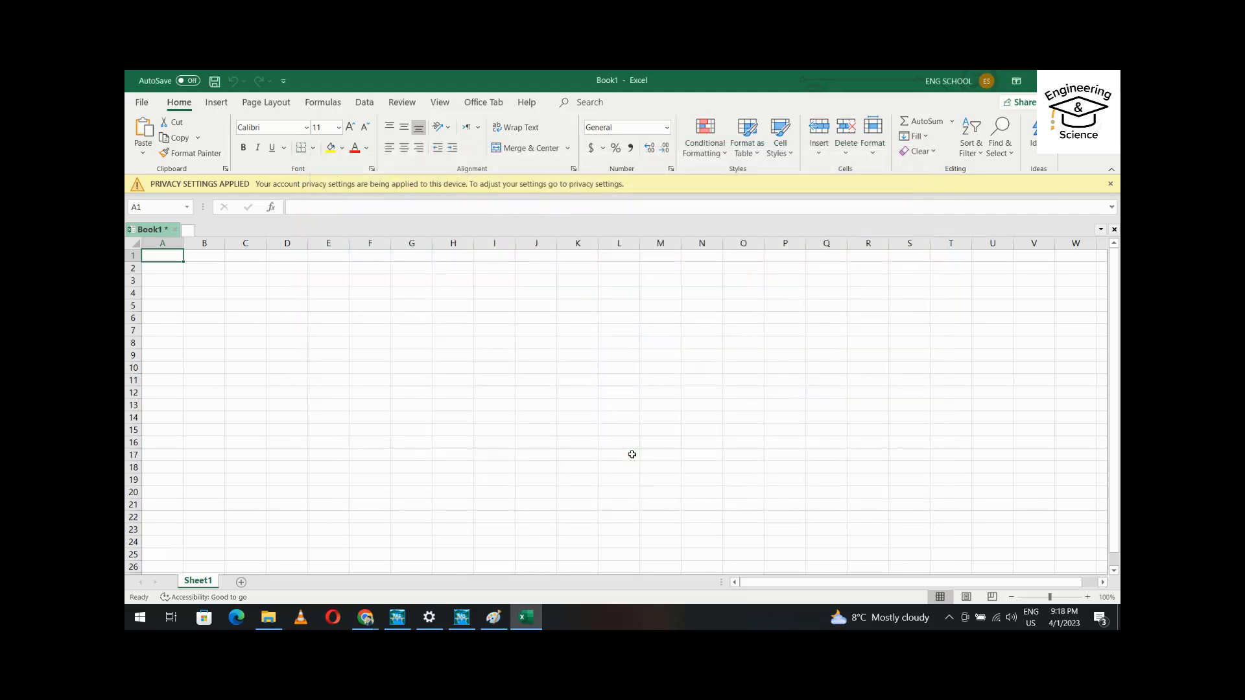
{"action": "left_click", "coordinate": [862, 489]}
{"action": "left_click", "coordinate": [142, 103]}
{"action": "left_click", "coordinate": [172, 530]}
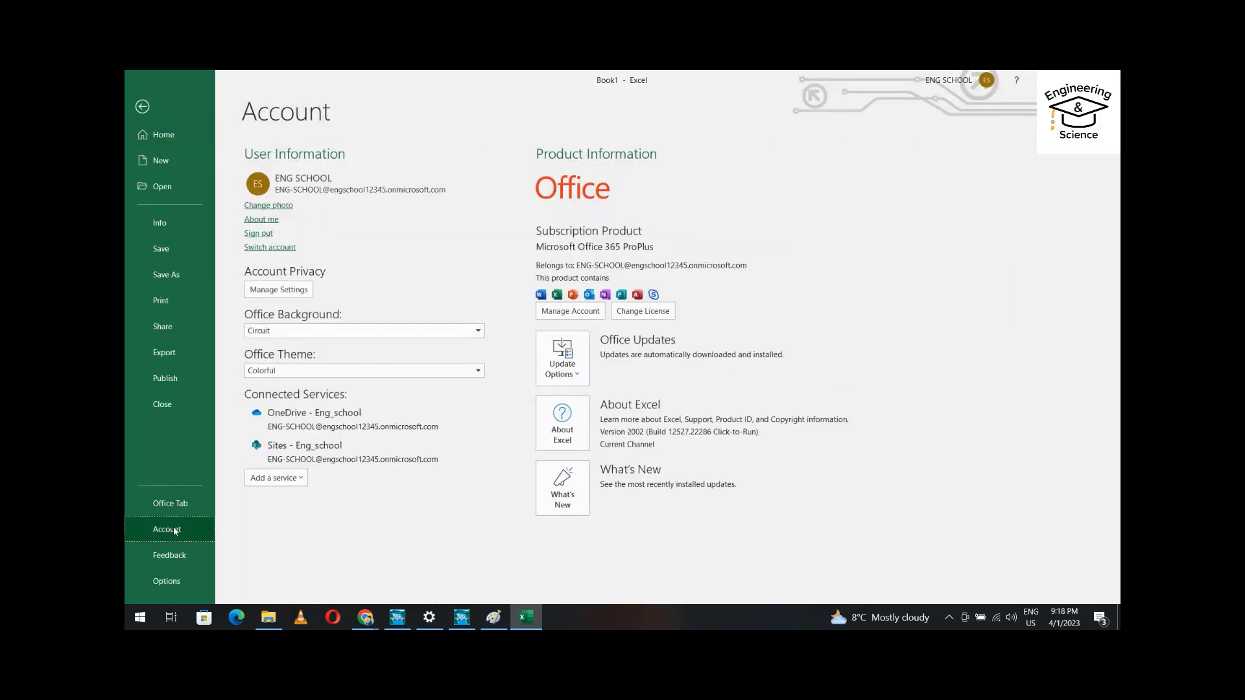